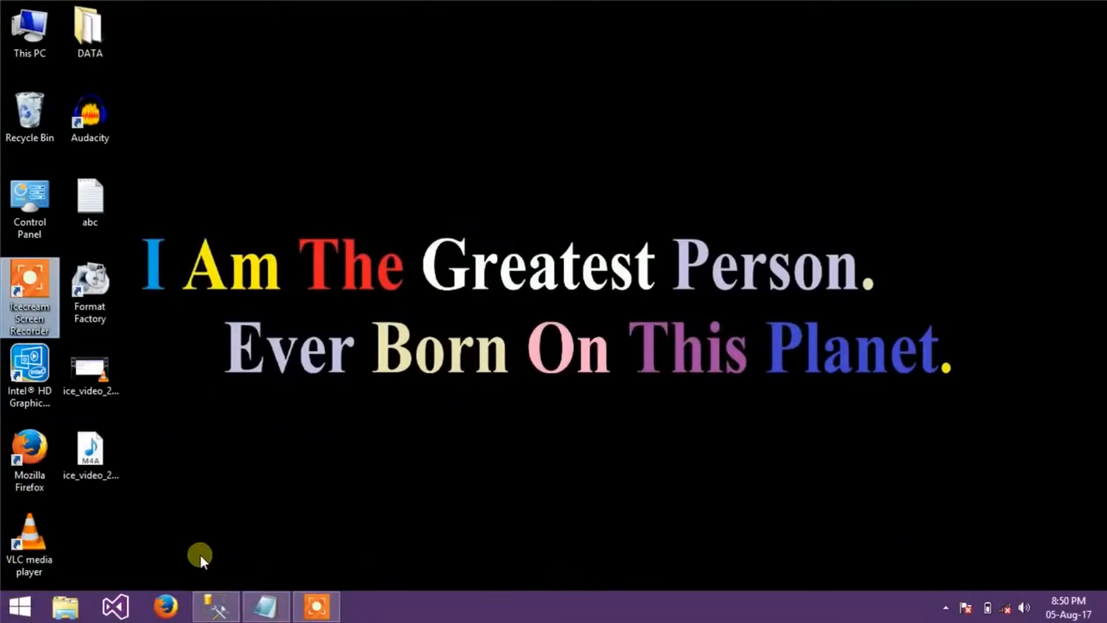
Step: Insert "(computer name)" after "UserName" in the first method of the abc note
{"action": "left_click", "coordinate": [266, 605]}
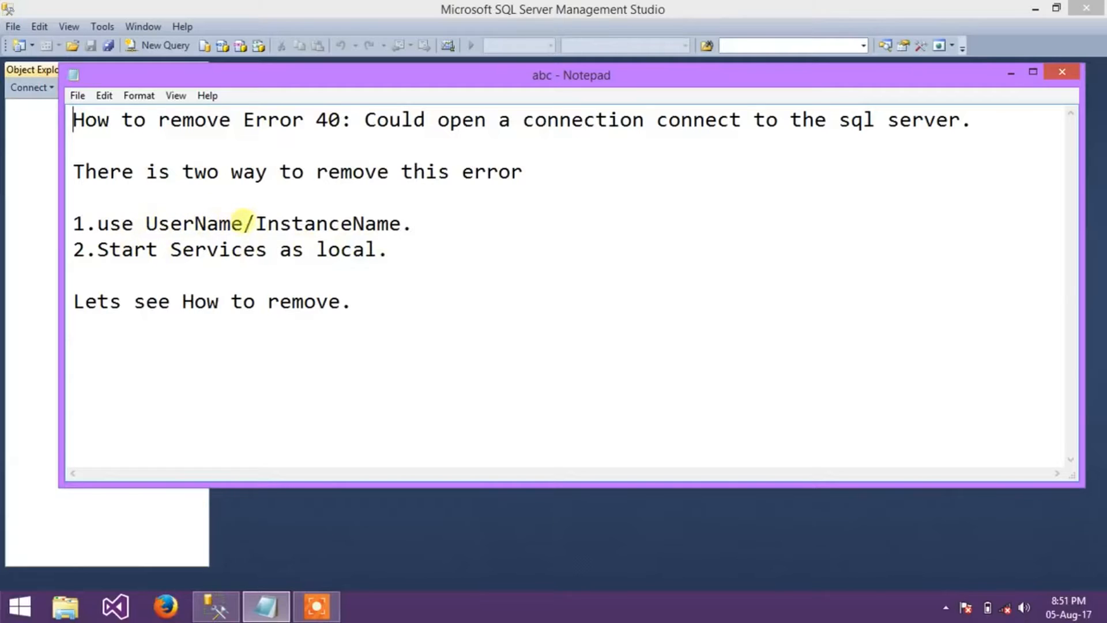
{"action": "left_click", "coordinate": [244, 222]}
{"action": "type", "text": "()"}
{"action": "type", "text": "compute"}
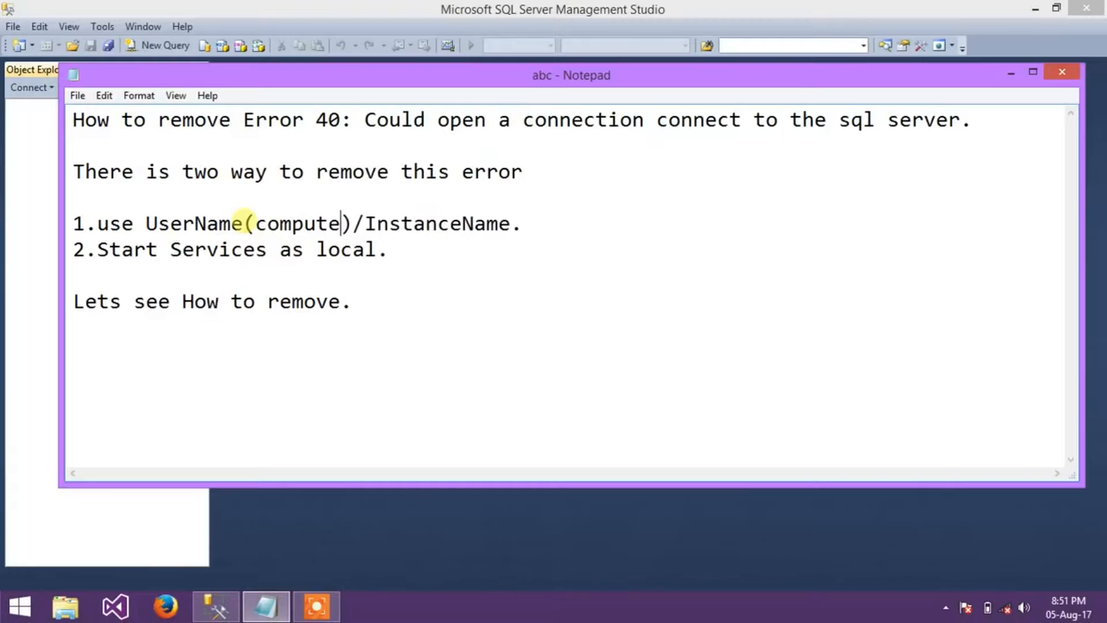
{"action": "type", "text": "r nsme"}
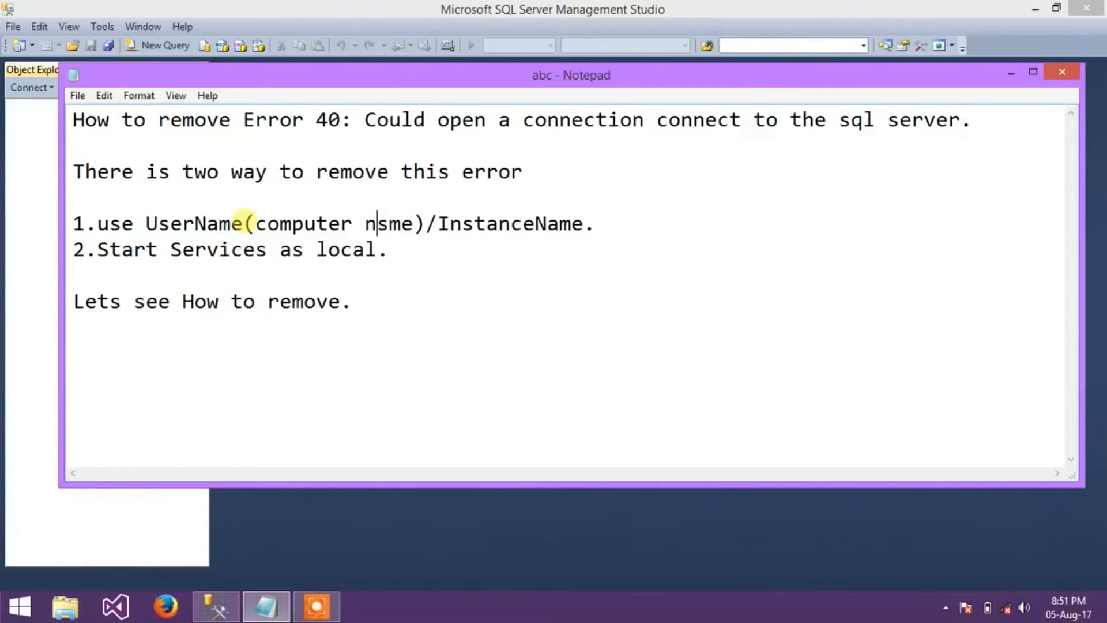
{"action": "key", "text": "BackSpace"}
{"action": "type", "text": "a"}
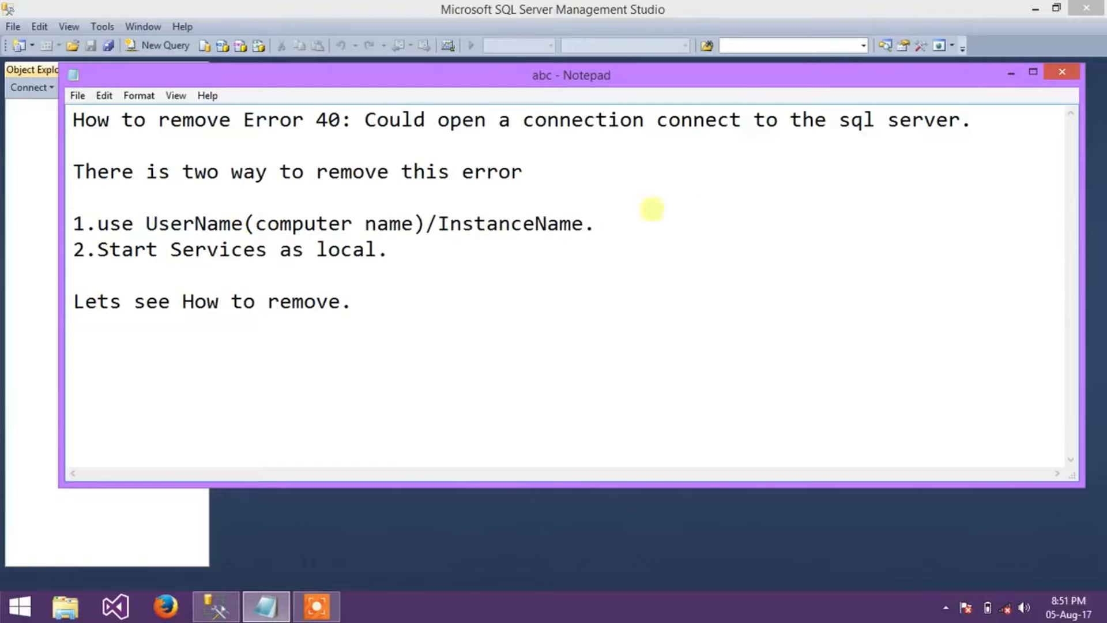
{"action": "left_click", "coordinate": [1012, 74]}
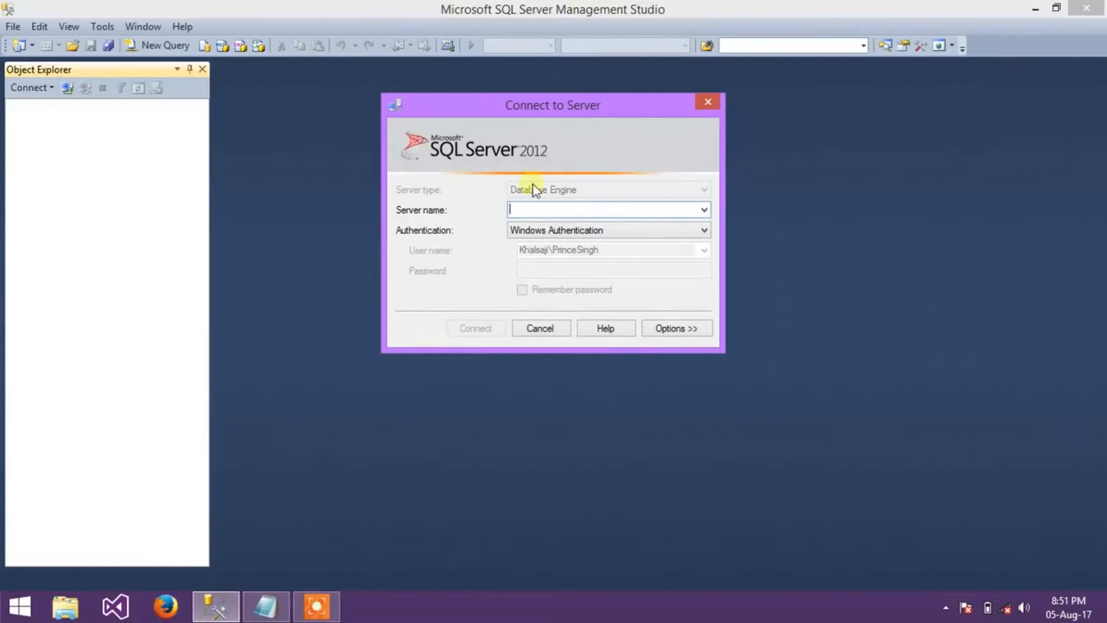
Step: Try to connect to the Database Engine server "(local)" with Windows Authentication and dismiss the resulting dialog
{"action": "type", "text": "(local"}
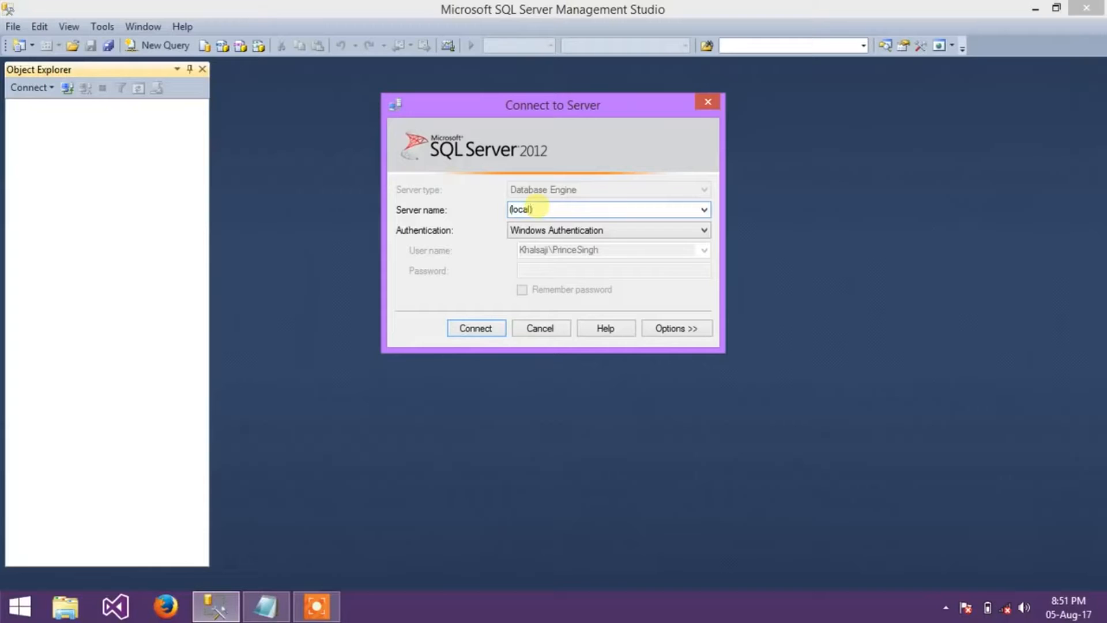
{"action": "left_click", "coordinate": [468, 327]}
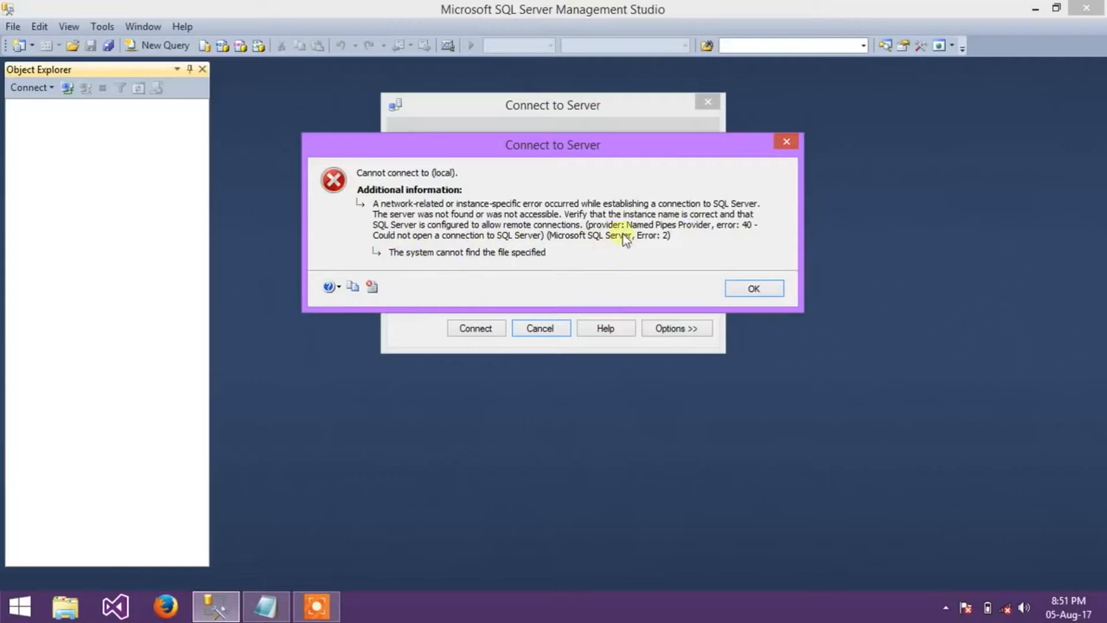
{"action": "left_click", "coordinate": [750, 286]}
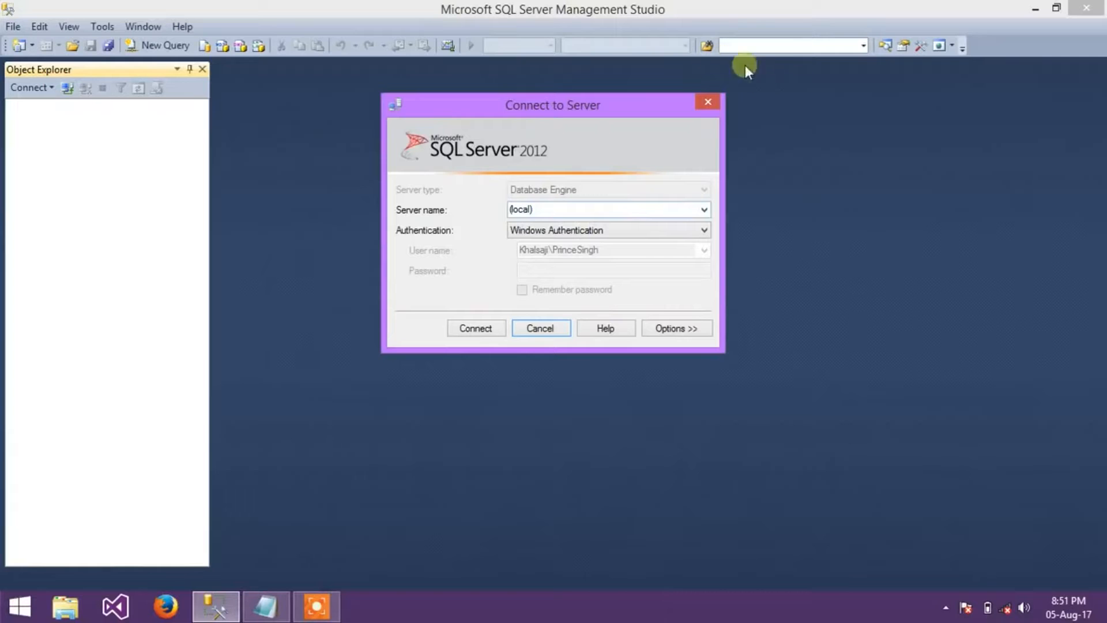
Step: Review the abc note and look up the computer name in the Windows system properties
{"action": "left_click", "coordinate": [1028, 8]}
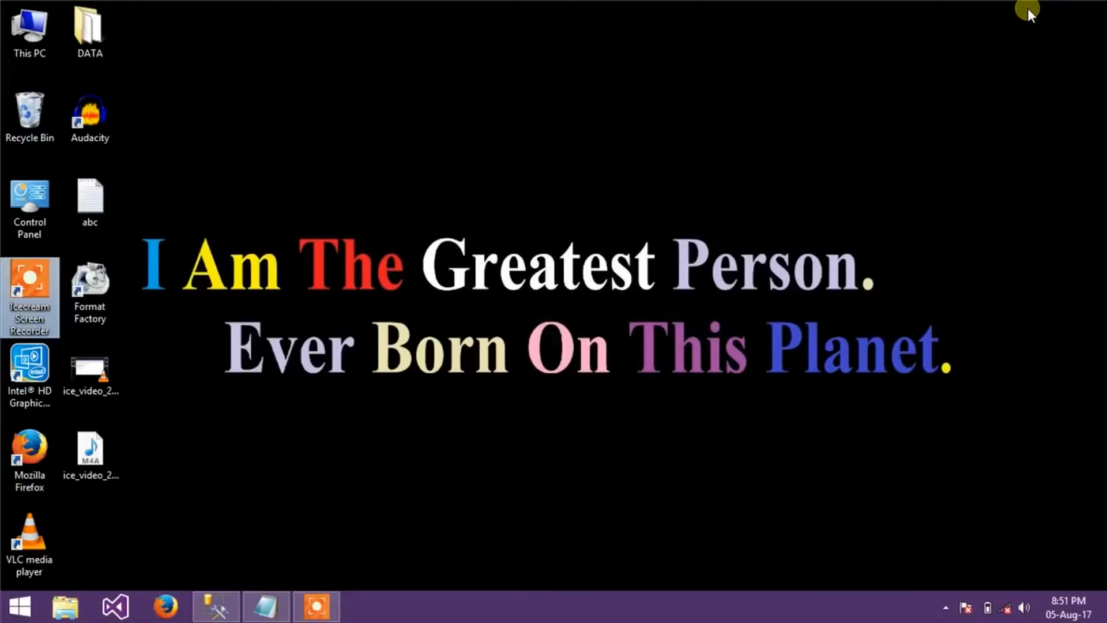
{"action": "left_click", "coordinate": [265, 606]}
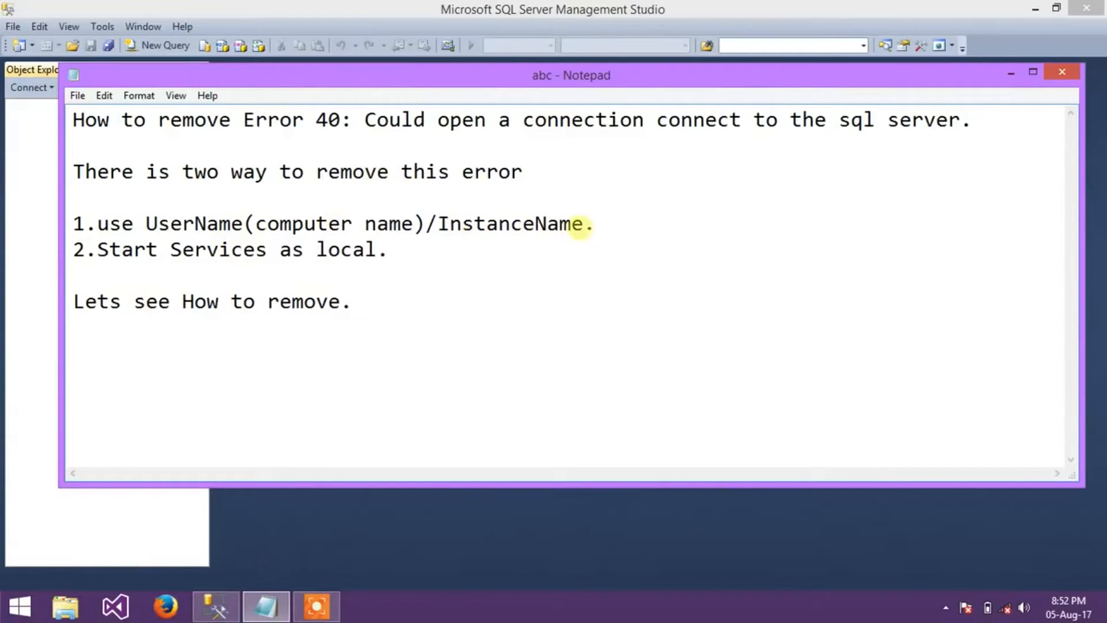
{"action": "left_click", "coordinate": [1008, 72]}
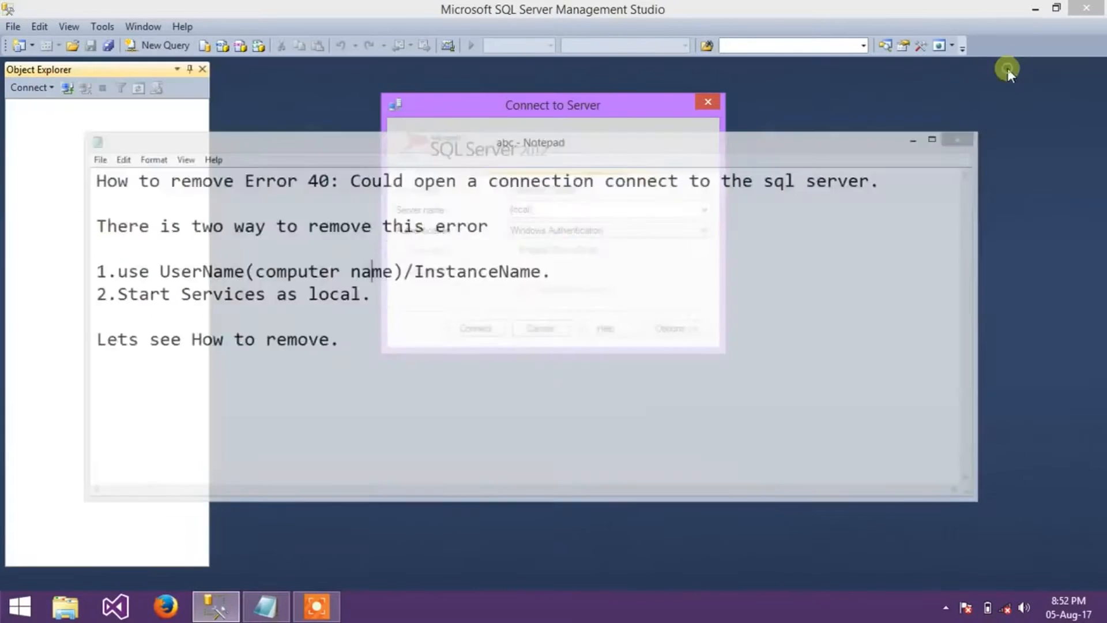
{"action": "left_click", "coordinate": [1036, 8]}
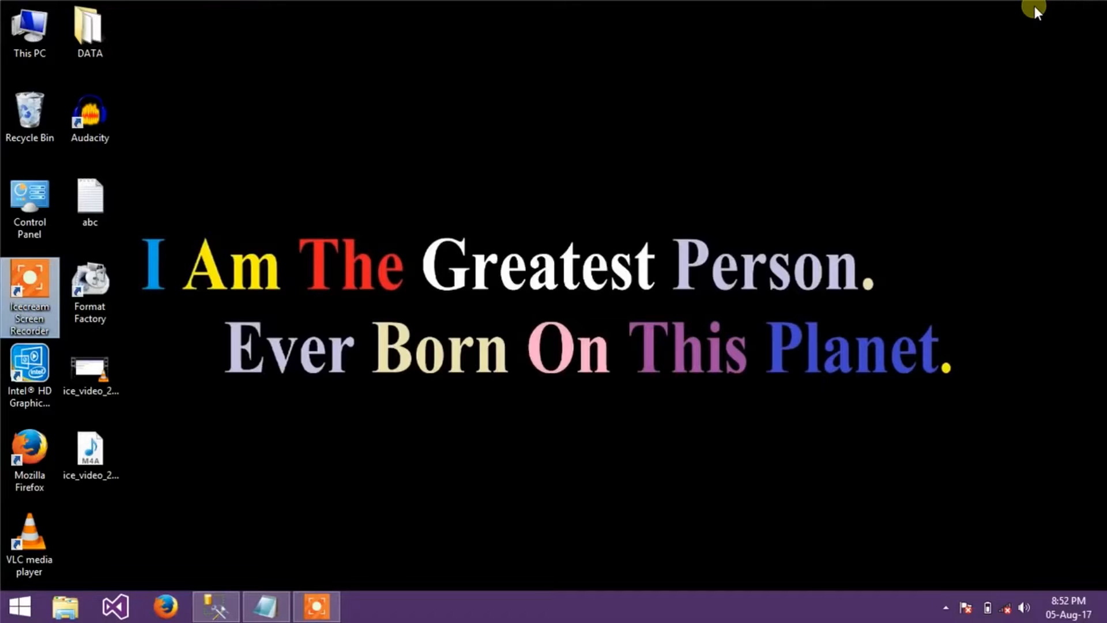
{"action": "double_click", "coordinate": [43, 16]}
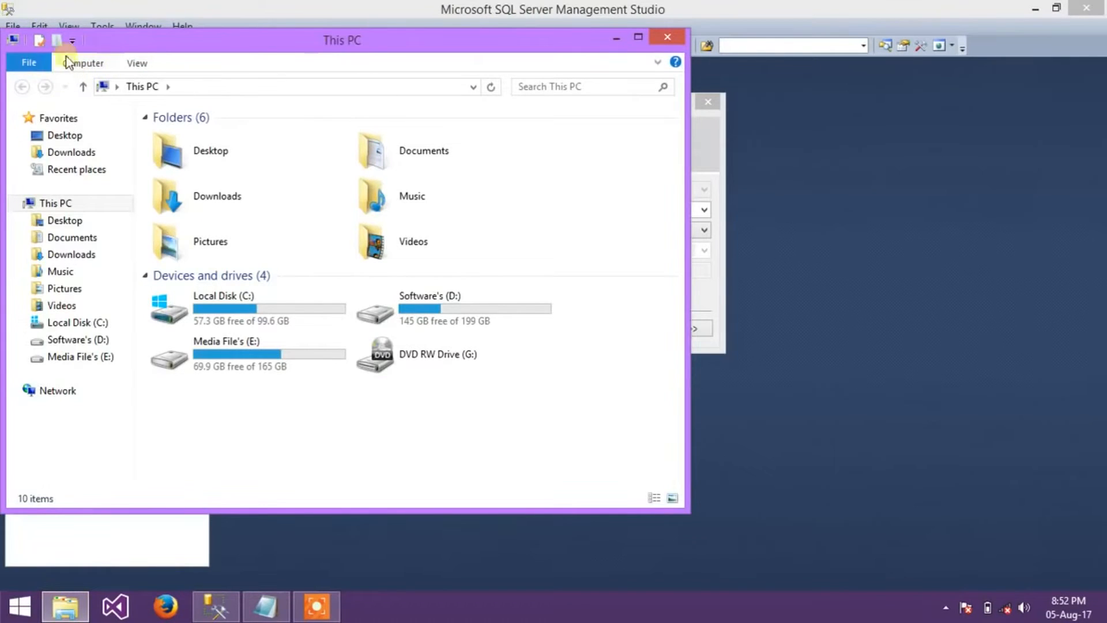
{"action": "left_click", "coordinate": [84, 63]}
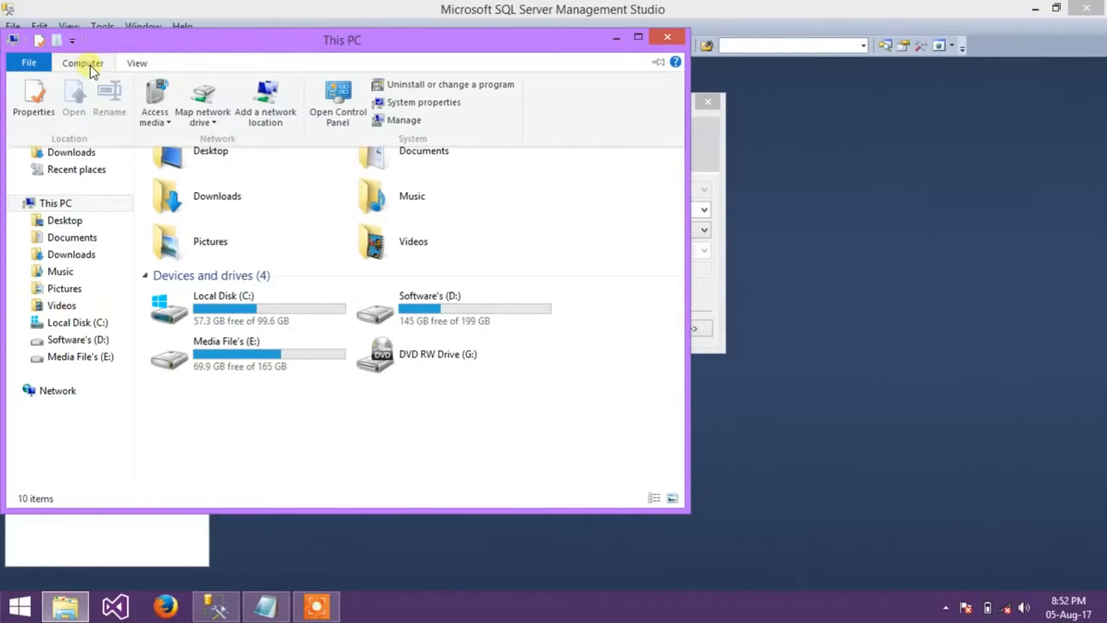
{"action": "left_click", "coordinate": [425, 103]}
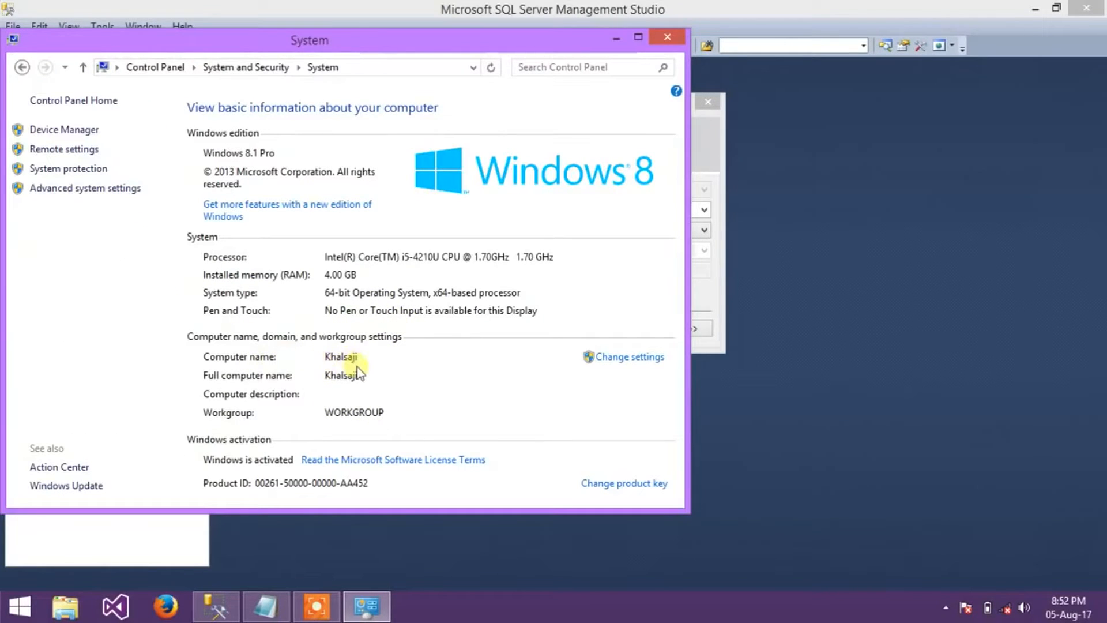
{"action": "left_click", "coordinate": [669, 42]}
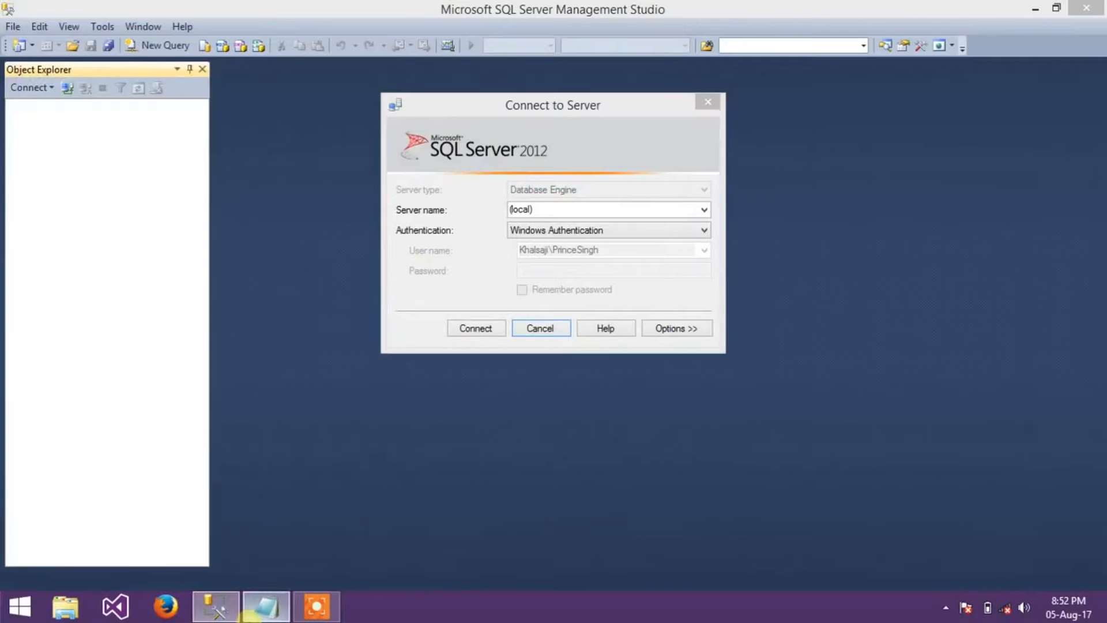
Step: Open the Windows Services console by running services.msc
{"action": "left_click", "coordinate": [265, 605]}
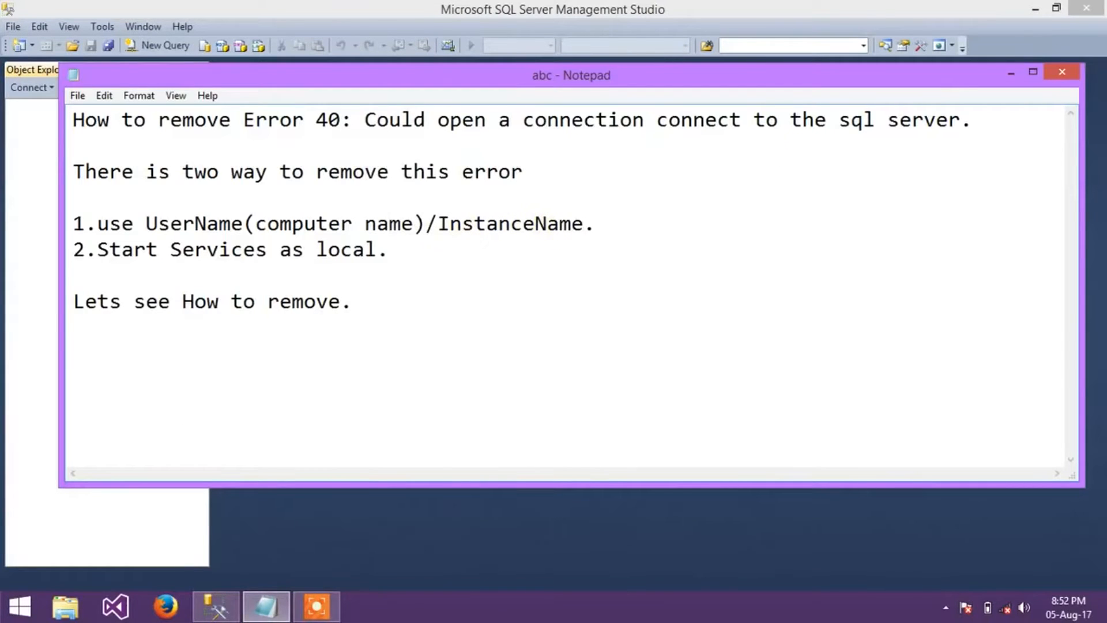
{"action": "key", "text": "super+d"}
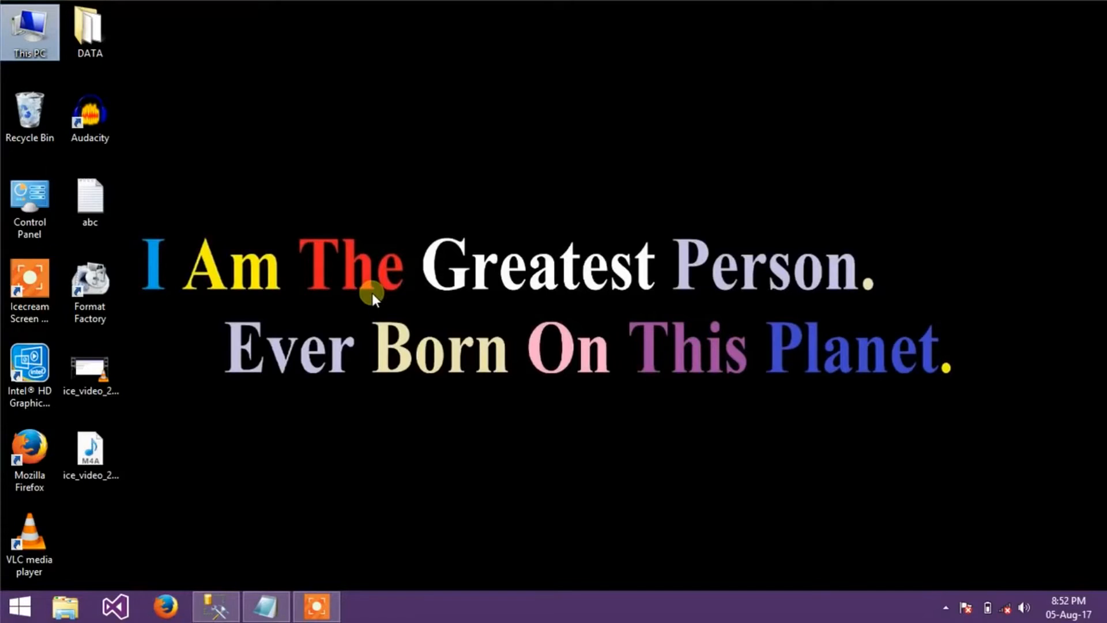
{"action": "key", "text": "super+d"}
{"action": "key", "text": "super+r"}
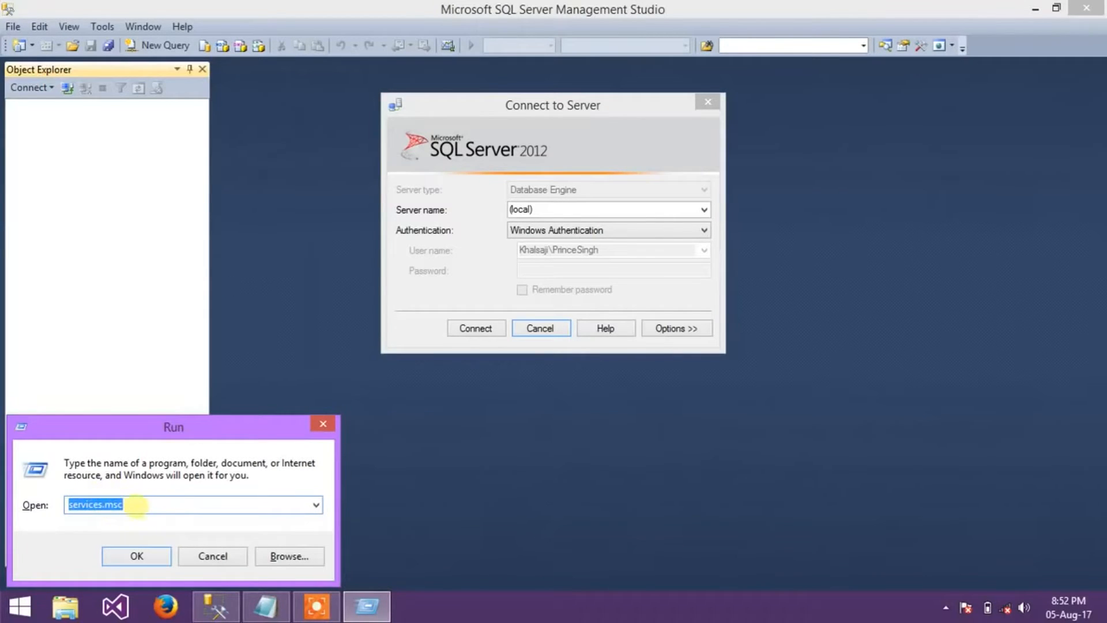
{"action": "left_click", "coordinate": [152, 559]}
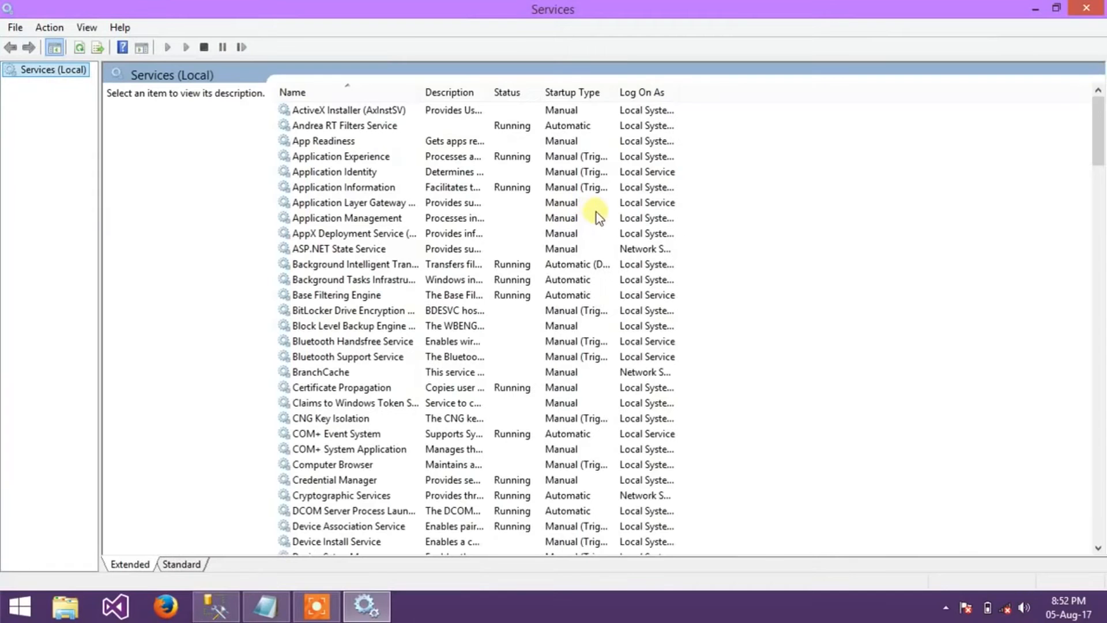
Step: Find the SQL Server entry in the services list to read its instance name and check its status
{"action": "left_click", "coordinate": [393, 188]}
{"action": "scroll", "coordinate": [398, 197], "scroll_direction": "down", "scroll_amount": 3}
{"action": "scroll", "coordinate": [397, 198], "scroll_direction": "down", "scroll_amount": 20}
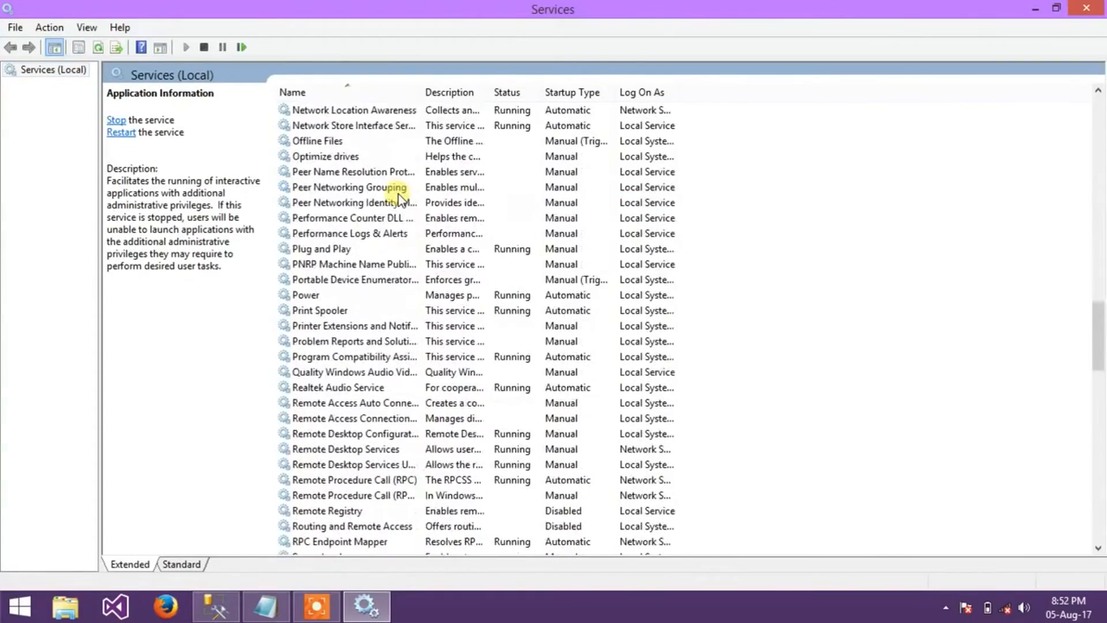
{"action": "scroll", "coordinate": [397, 198], "scroll_direction": "down", "scroll_amount": 20}
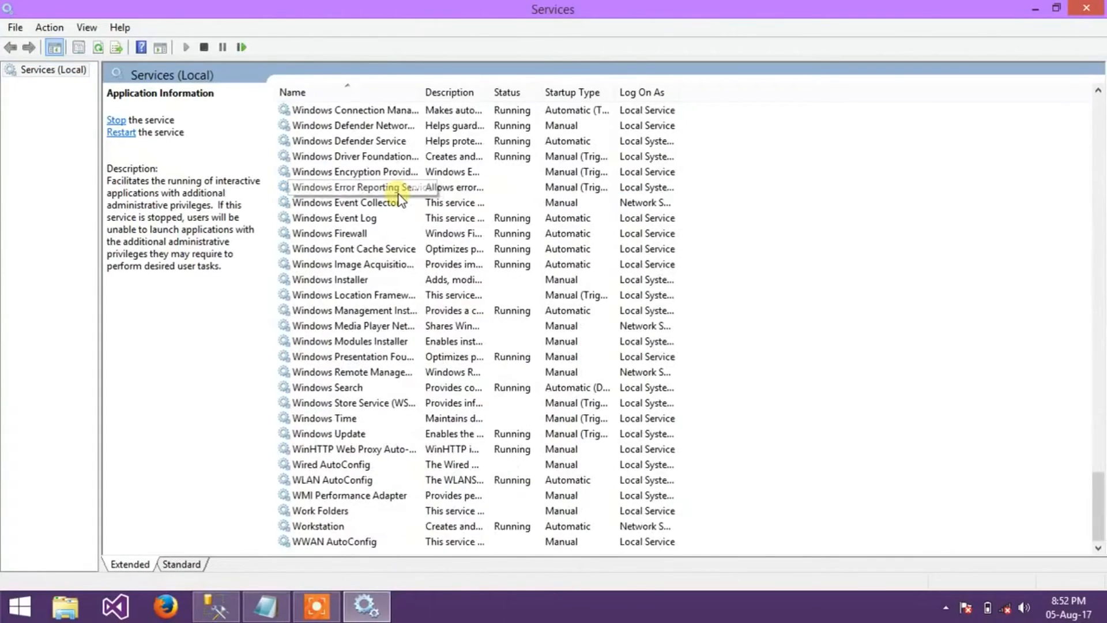
{"action": "scroll", "coordinate": [398, 197], "scroll_direction": "up", "scroll_amount": 7}
{"action": "scroll", "coordinate": [402, 199], "scroll_direction": "up", "scroll_amount": 7}
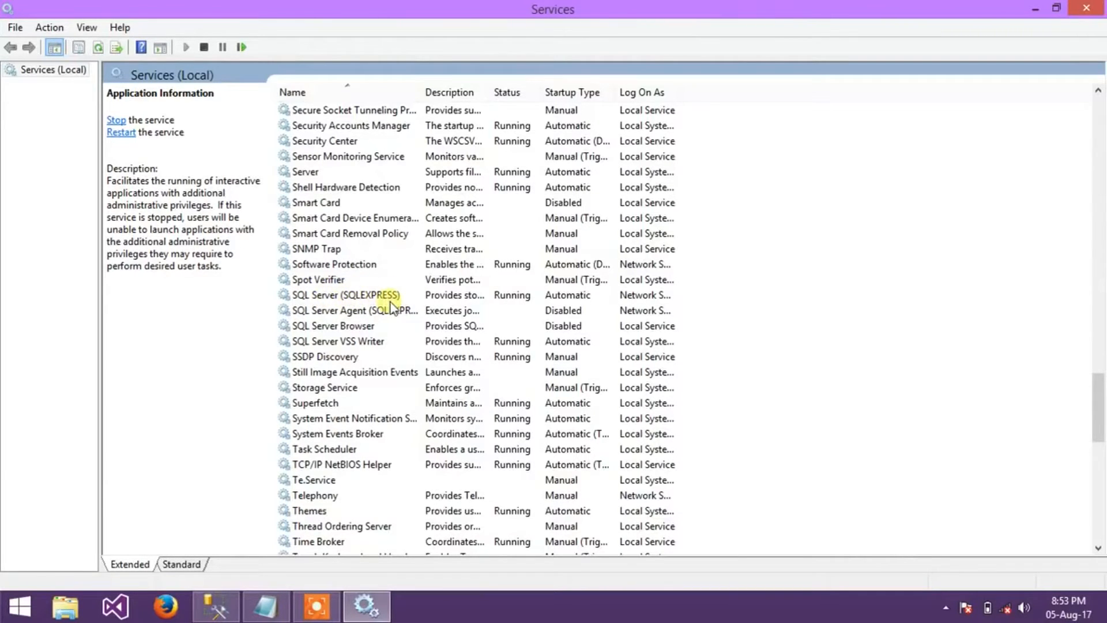
{"action": "left_click", "coordinate": [1035, 8]}
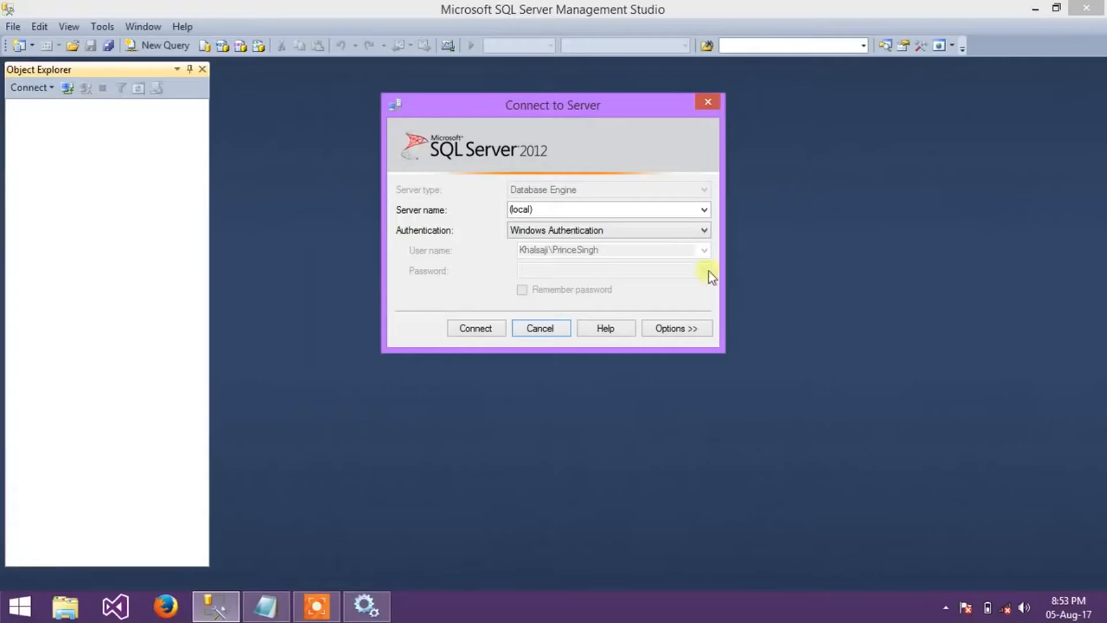
Step: Replace the server name in the connection dialog with the computer name followed by "\sqlexpress"
{"action": "double_click", "coordinate": [548, 213]}
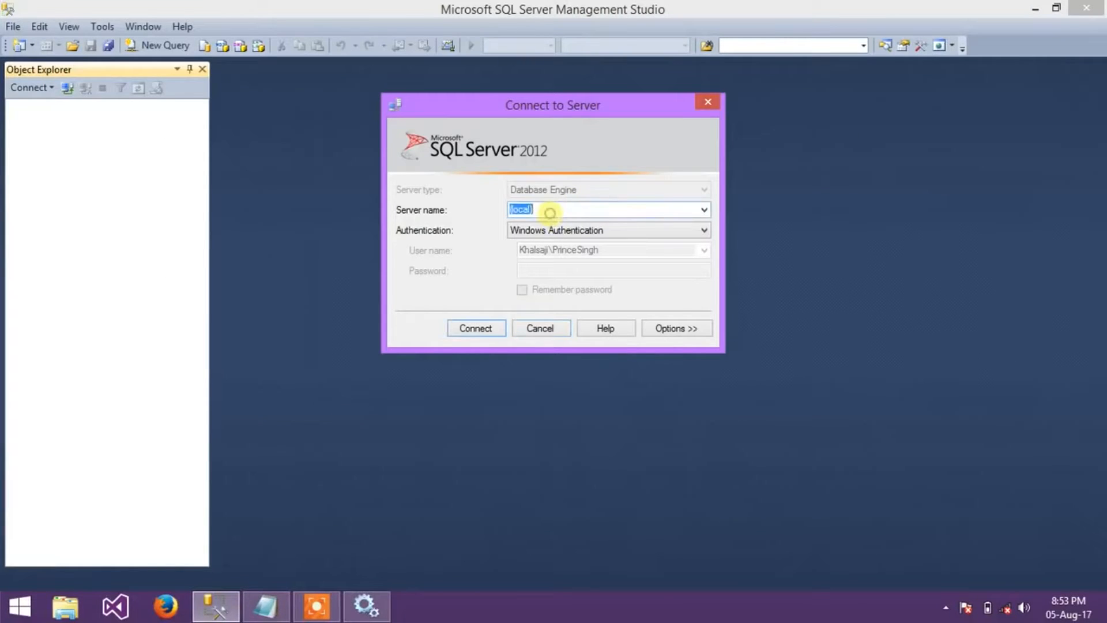
{"action": "key", "text": "BackSpace"}
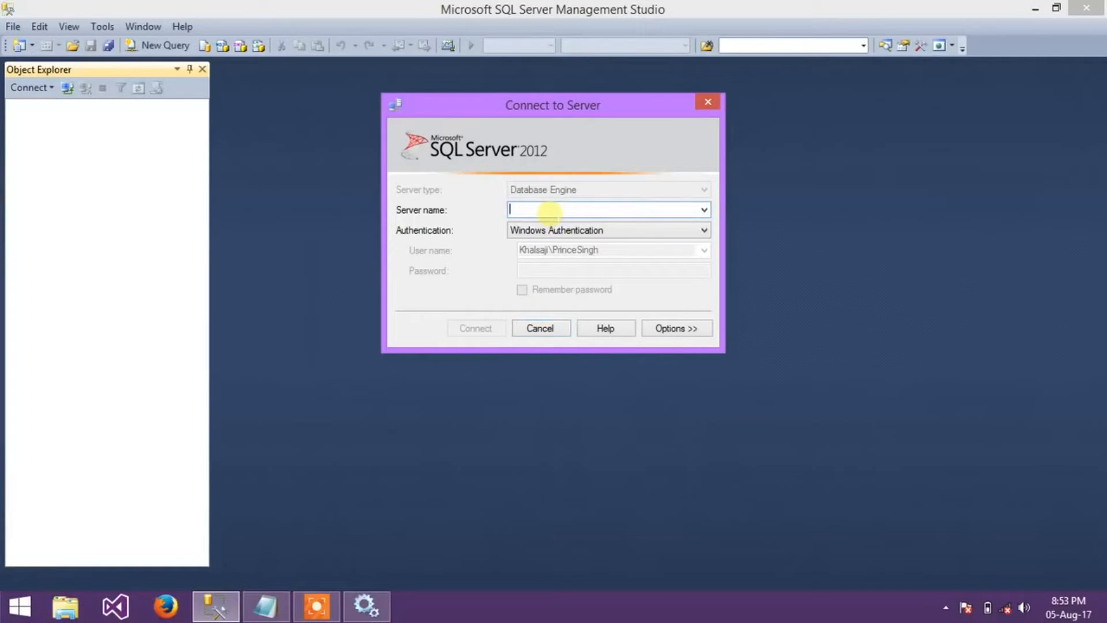
{"action": "type", "text": "Khalsaji\\sqlexpress"}
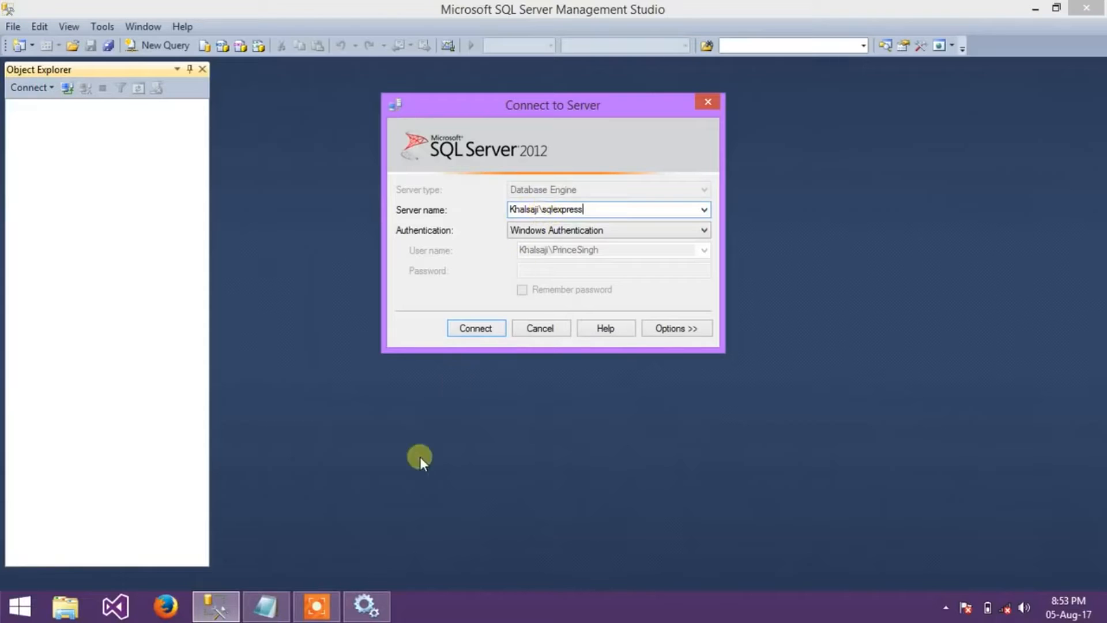
Step: Replace the forward slash before "InstanceName" in the abc note with a backslash
{"action": "left_click", "coordinate": [265, 605]}
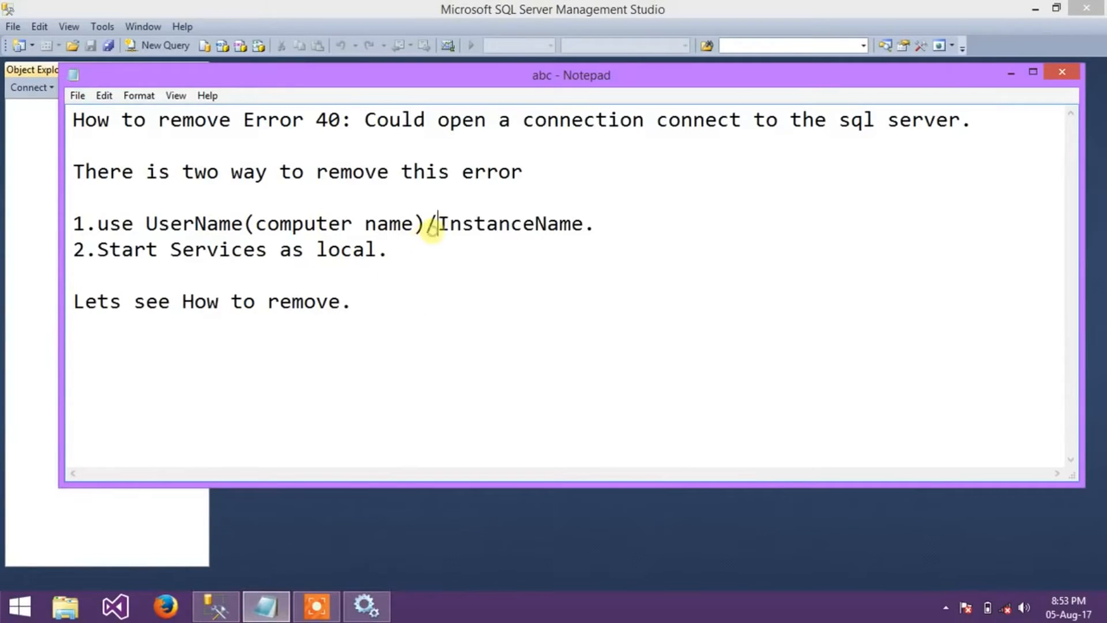
{"action": "key", "text": "BackSpace"}
{"action": "type", "text": "\\"}
{"action": "left_click", "coordinate": [1012, 74]}
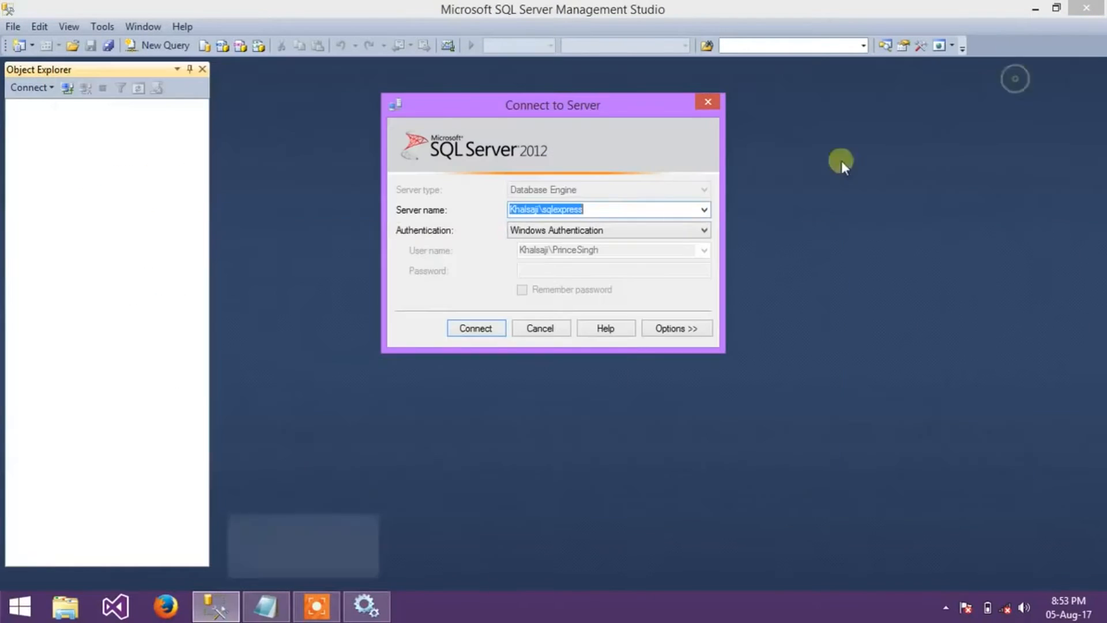
Step: Connect to the sqlexpress instance with Windows Authentication and disconnect from it again
{"action": "left_click", "coordinate": [482, 328]}
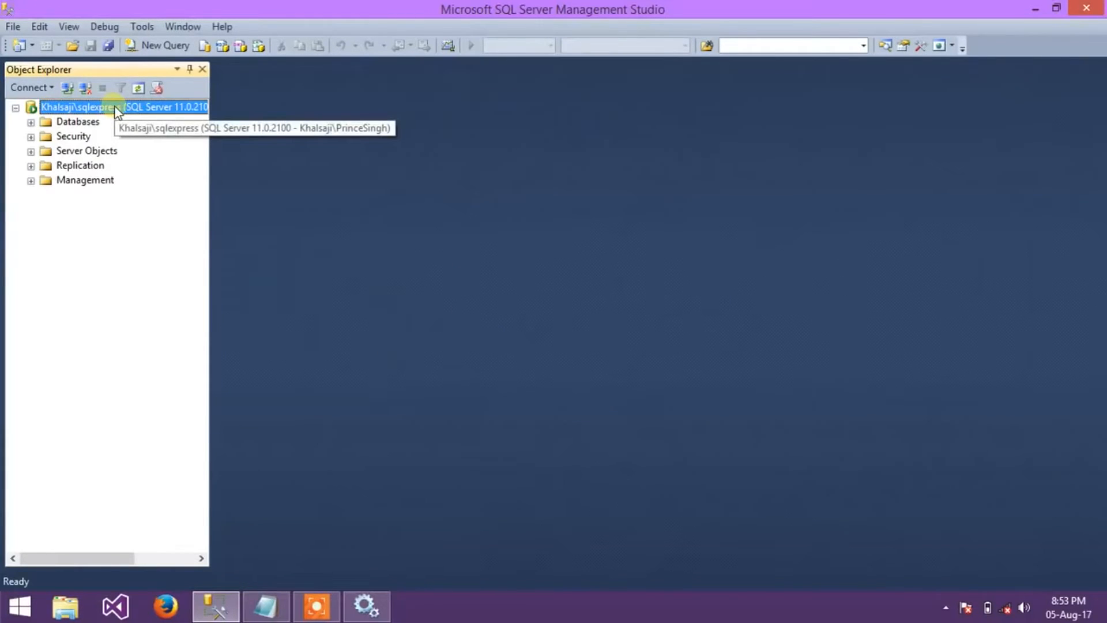
{"action": "left_click", "coordinate": [85, 91]}
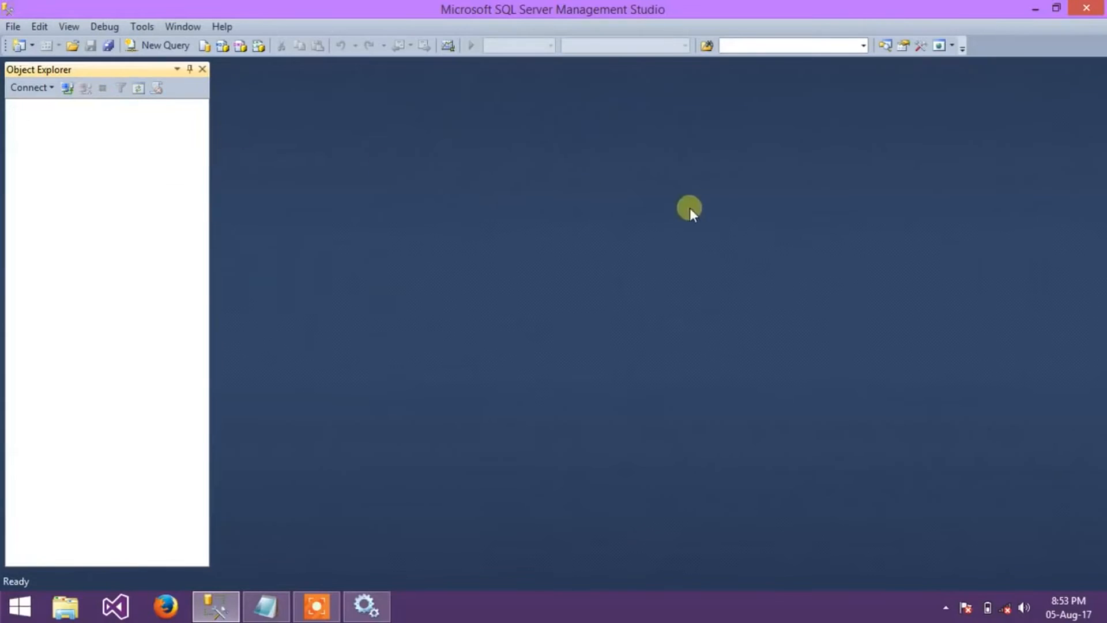
Step: Start a new server connection and try to connect to the server name "local"
{"action": "left_click", "coordinate": [67, 89]}
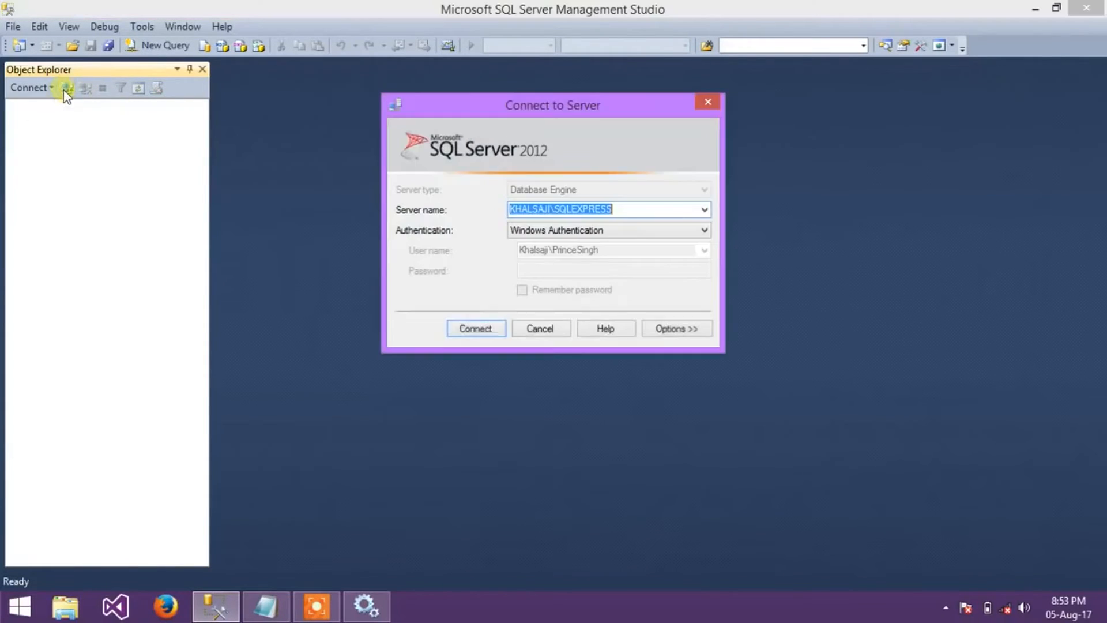
{"action": "key", "text": "BackSpace"}
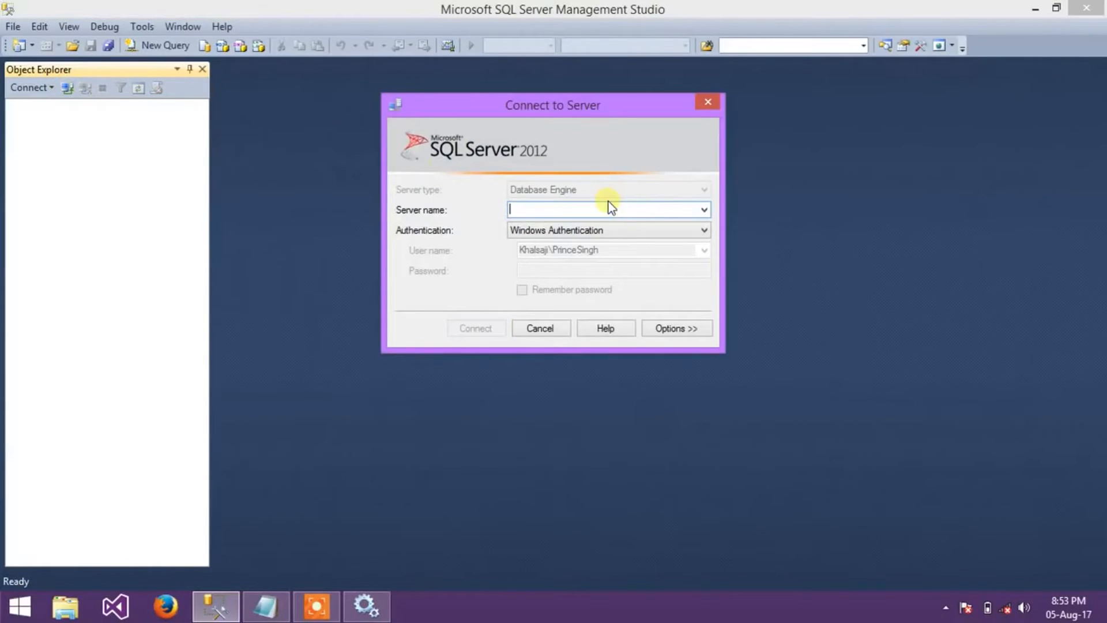
{"action": "type", "text": "local"}
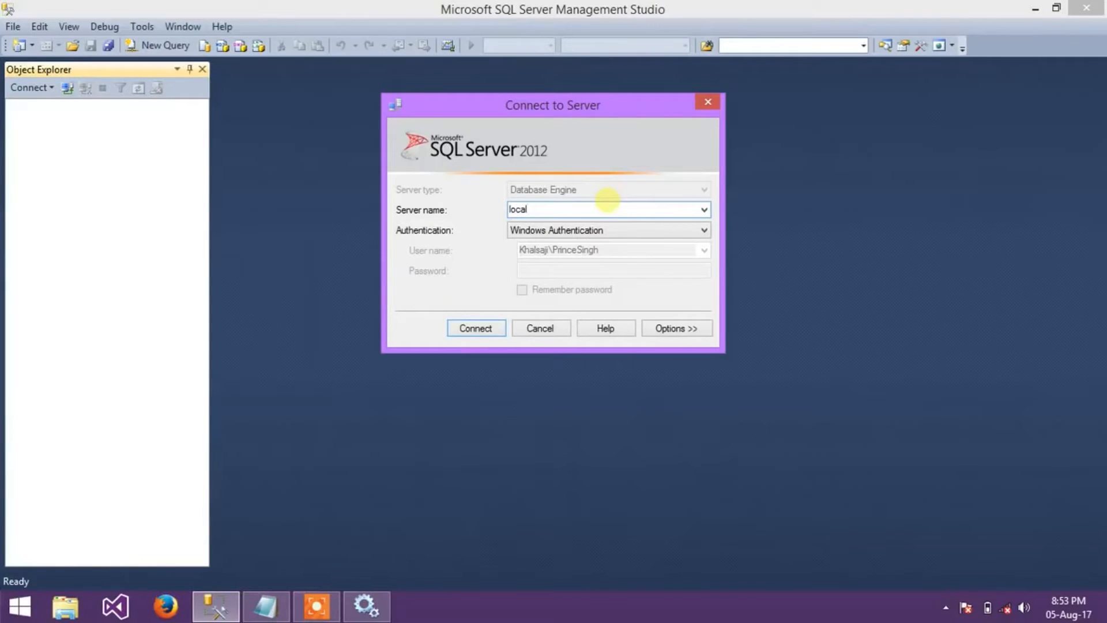
{"action": "key", "text": "Return"}
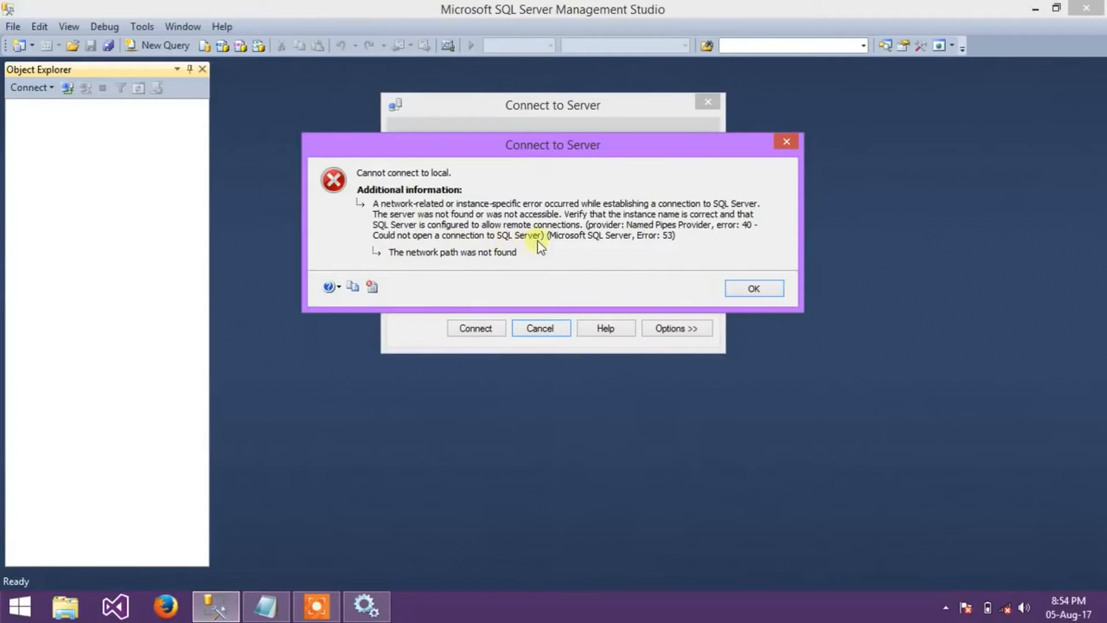
Step: Dismiss the connection error and review the second method in the abc note, then minimize the note
{"action": "left_click", "coordinate": [760, 288]}
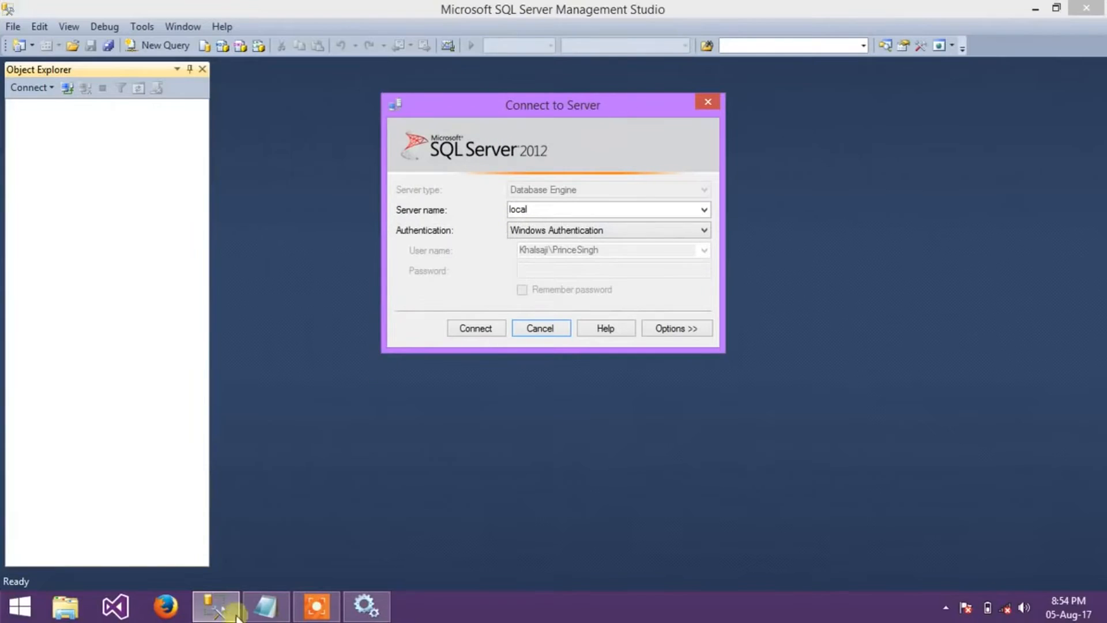
{"action": "left_click", "coordinate": [266, 605]}
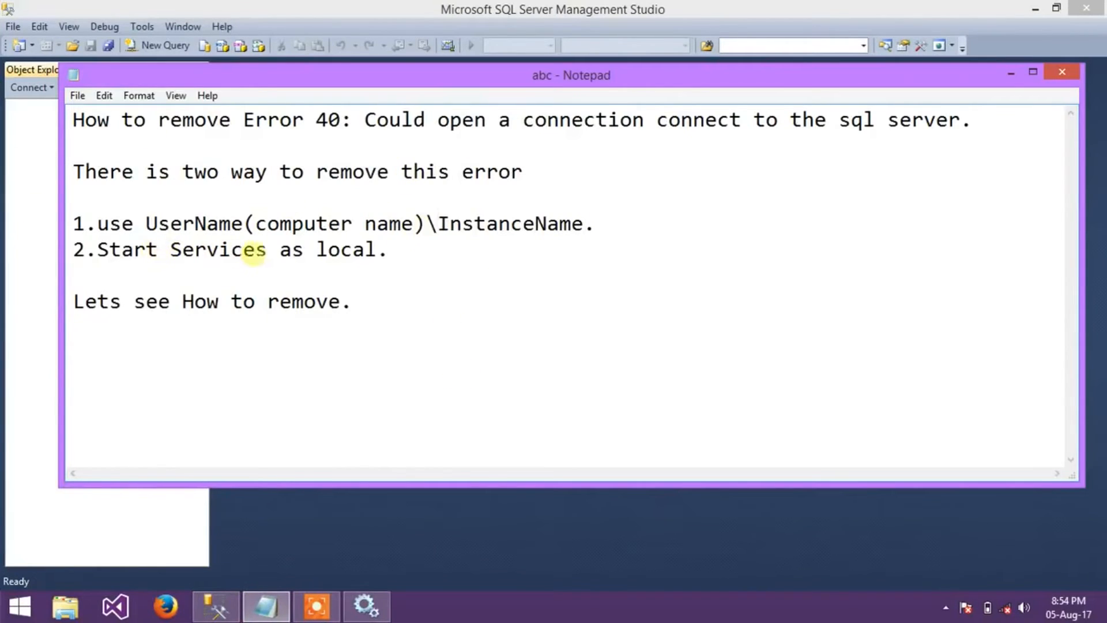
{"action": "left_click", "coordinate": [1021, 68]}
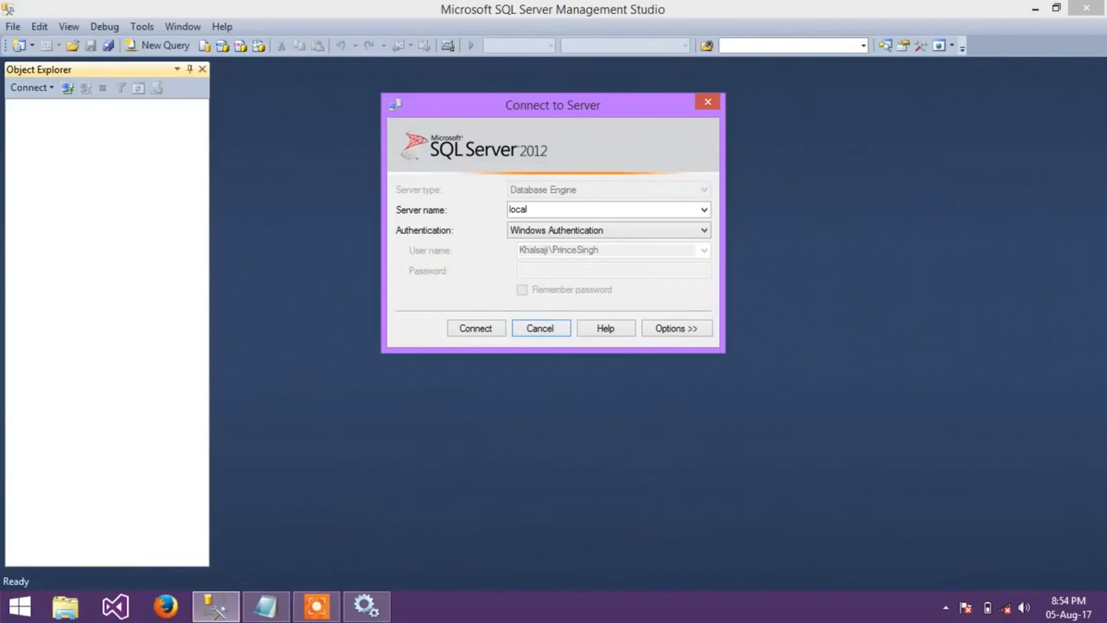
{"action": "key", "text": "super+d"}
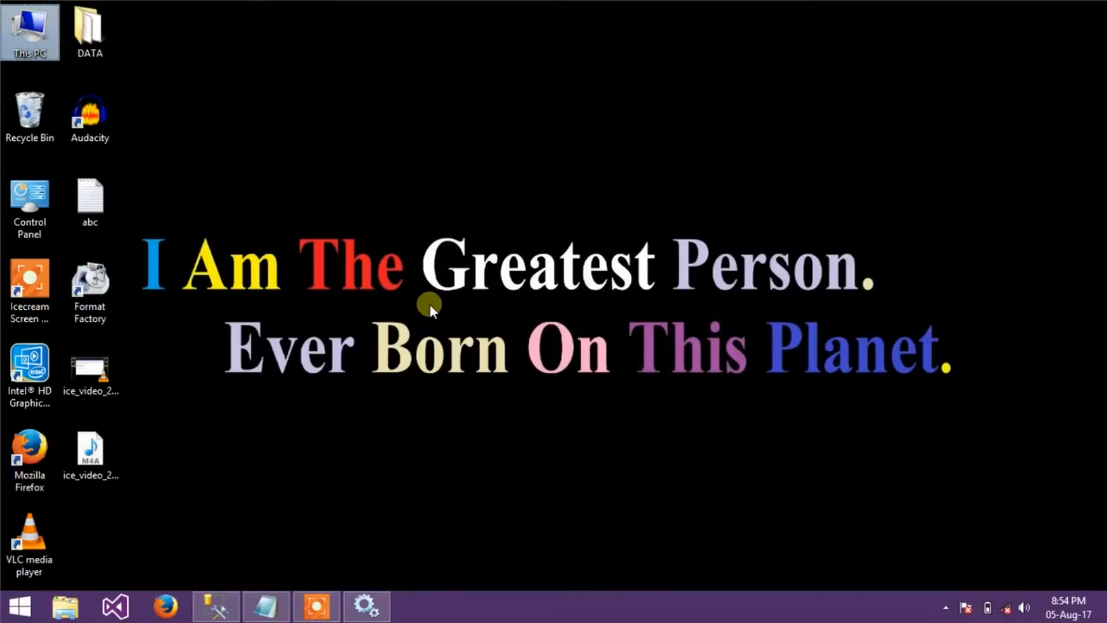
{"action": "key", "text": "super+r"}
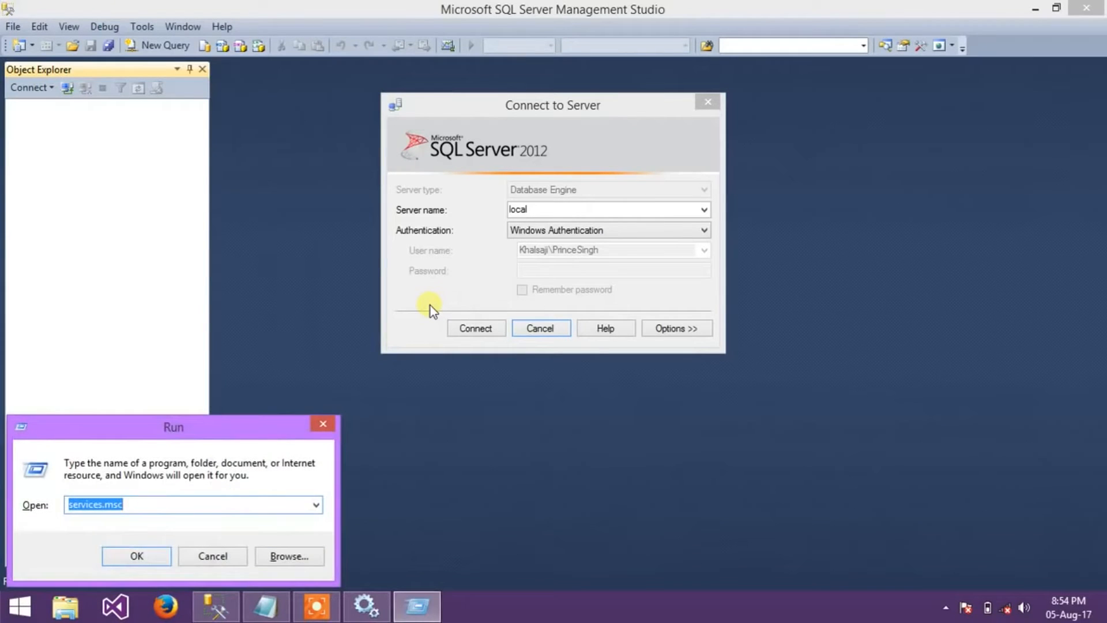
{"action": "key", "text": "Return"}
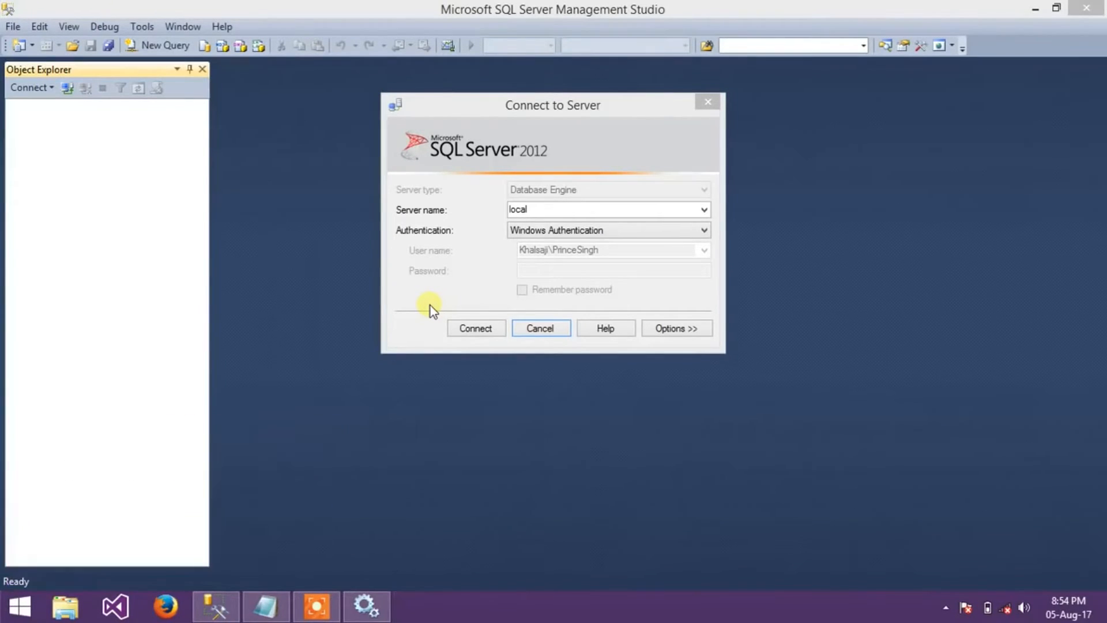
{"action": "key", "text": "super+d"}
{"action": "key", "text": "d"}
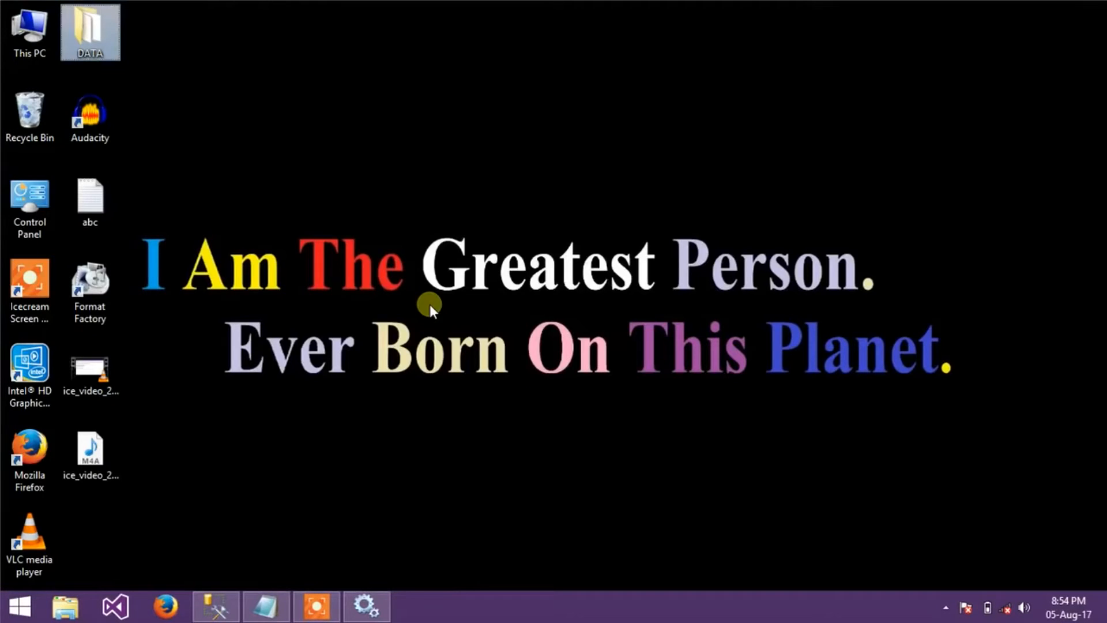
Step: Open SQL Server Configuration Manager from the installed apps and display the SQL Server Services
{"action": "left_click", "coordinate": [21, 606]}
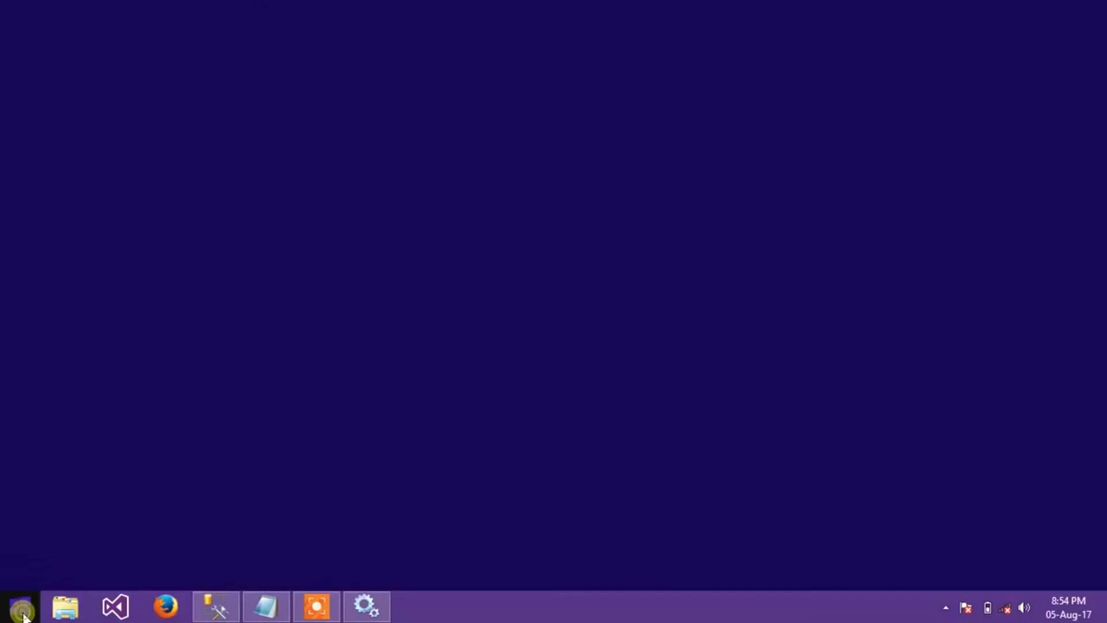
{"action": "left_click", "coordinate": [108, 578]}
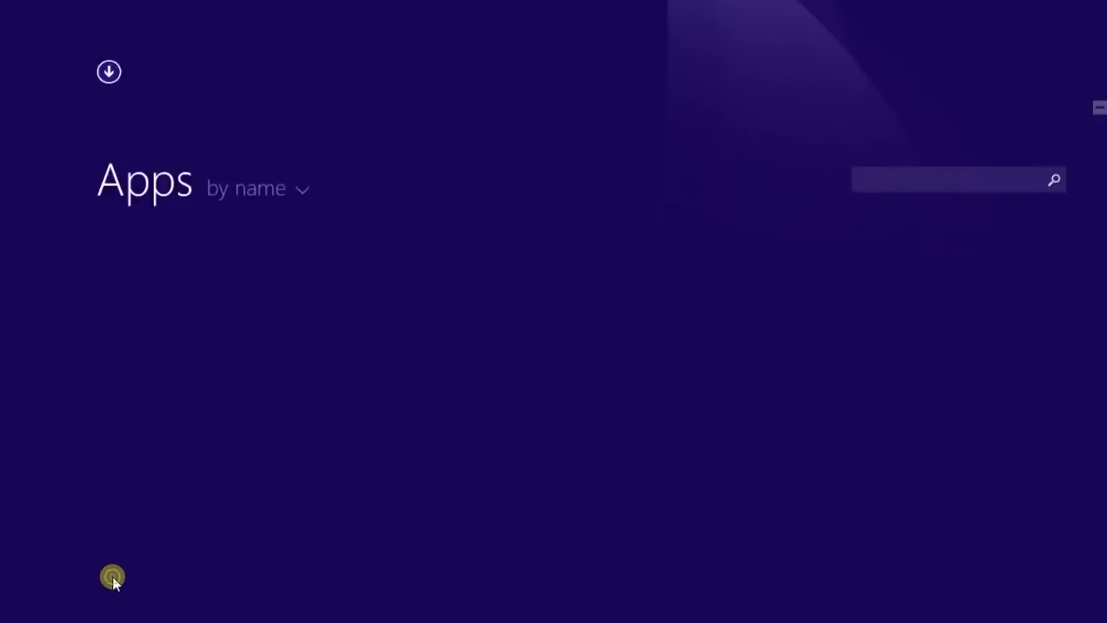
{"action": "scroll", "coordinate": [925, 279], "scroll_direction": "down", "scroll_amount": 10}
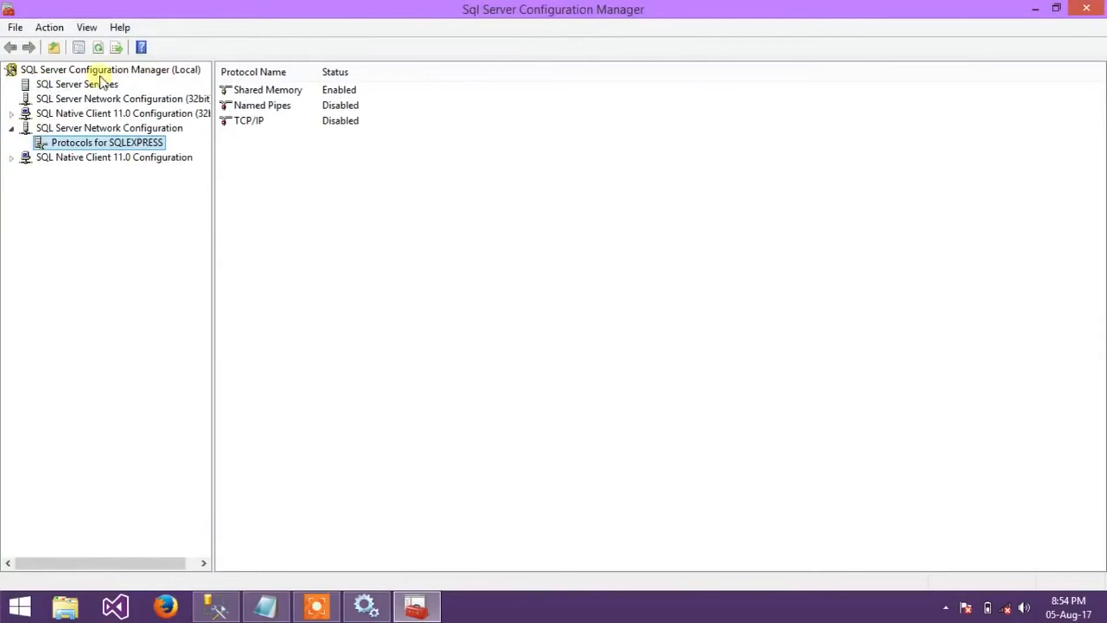
{"action": "left_click", "coordinate": [11, 128]}
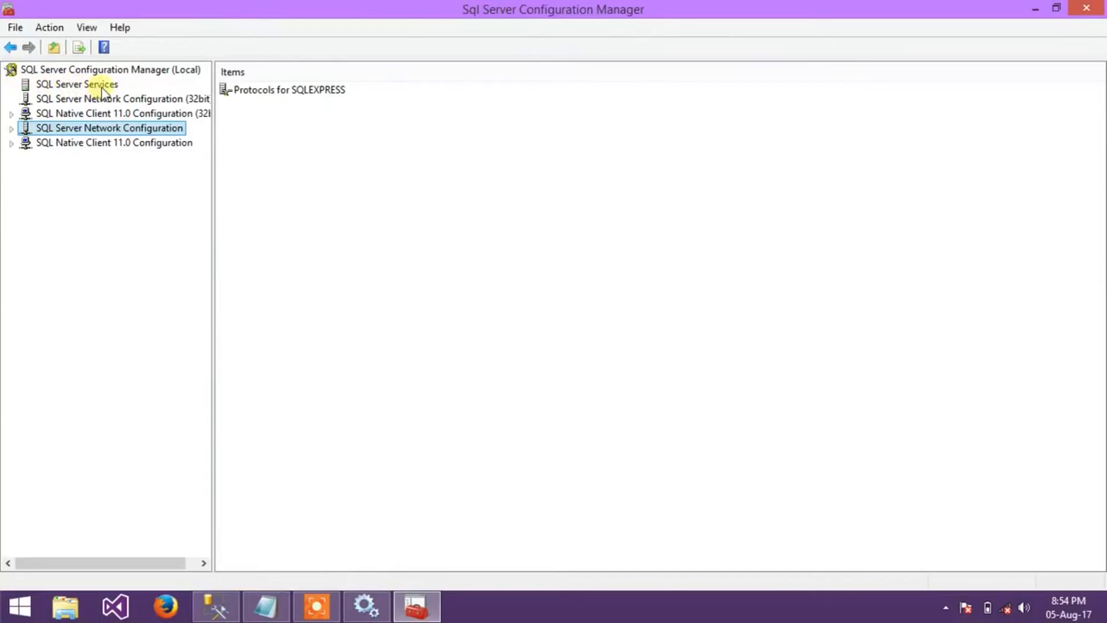
{"action": "left_click", "coordinate": [86, 84]}
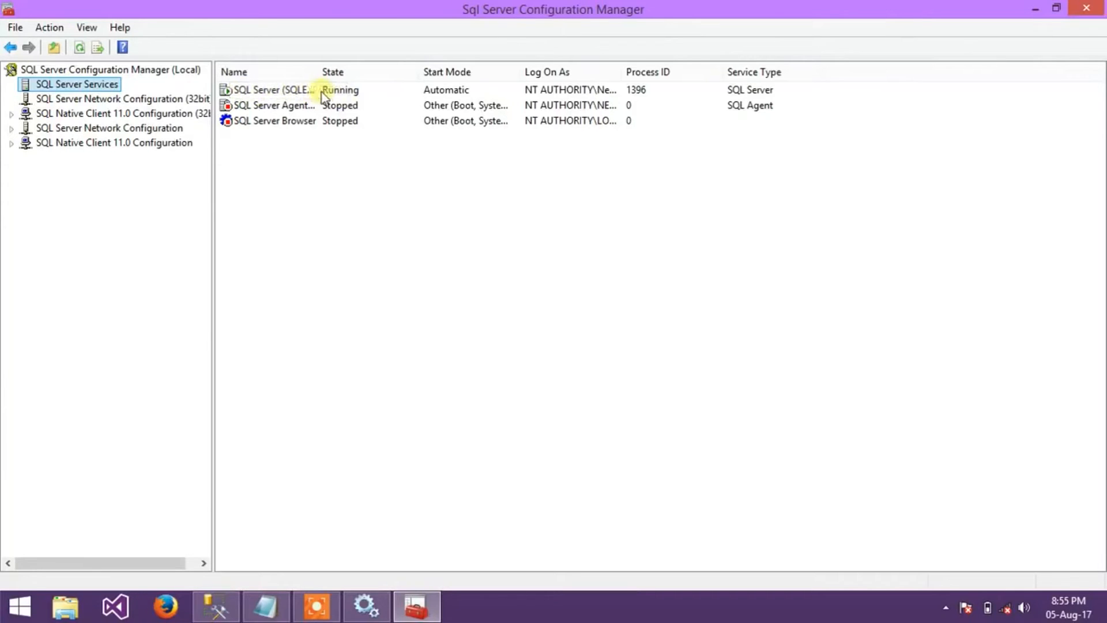
Step: Set the SQL Server (SQLEXPRESS) service to log on with the built-in Local System account and accept the service restart
{"action": "left_click", "coordinate": [292, 91]}
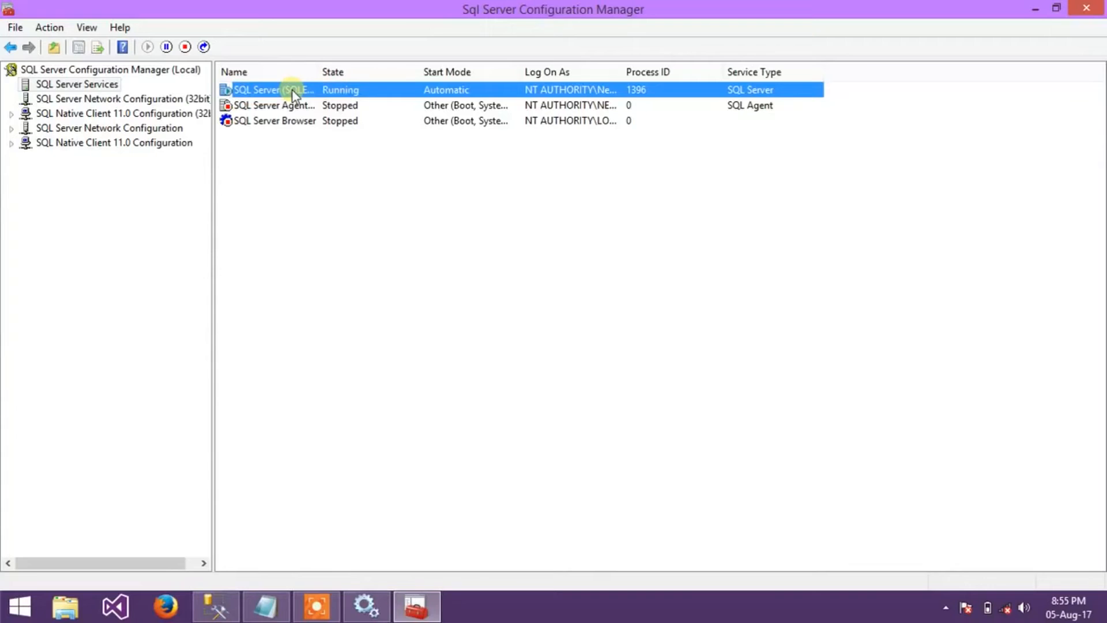
{"action": "right_click", "coordinate": [293, 91]}
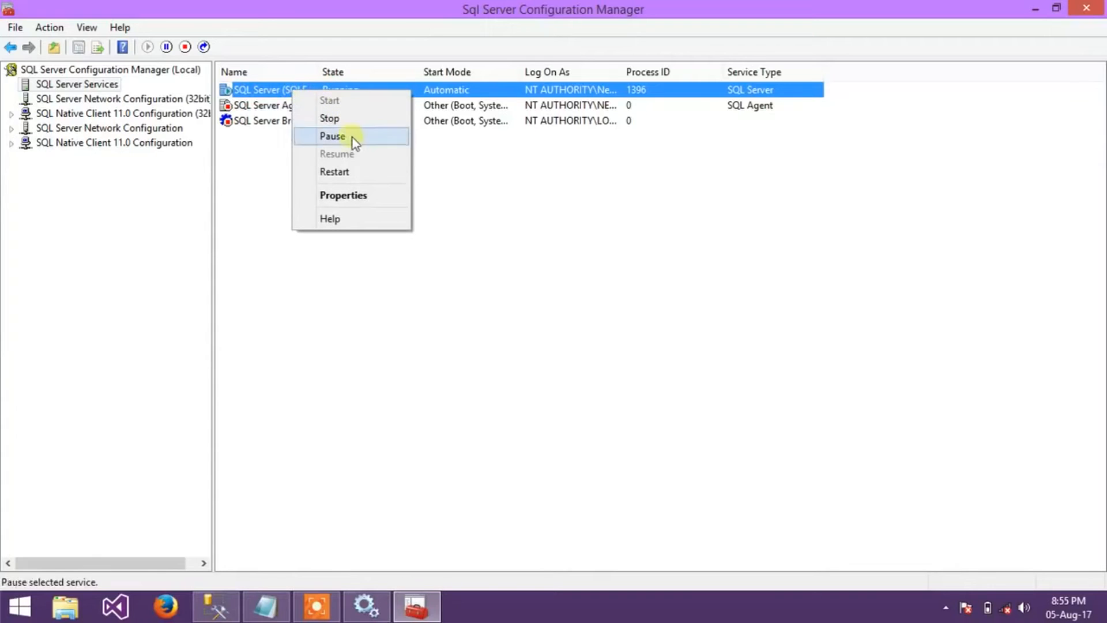
{"action": "left_click", "coordinate": [367, 194]}
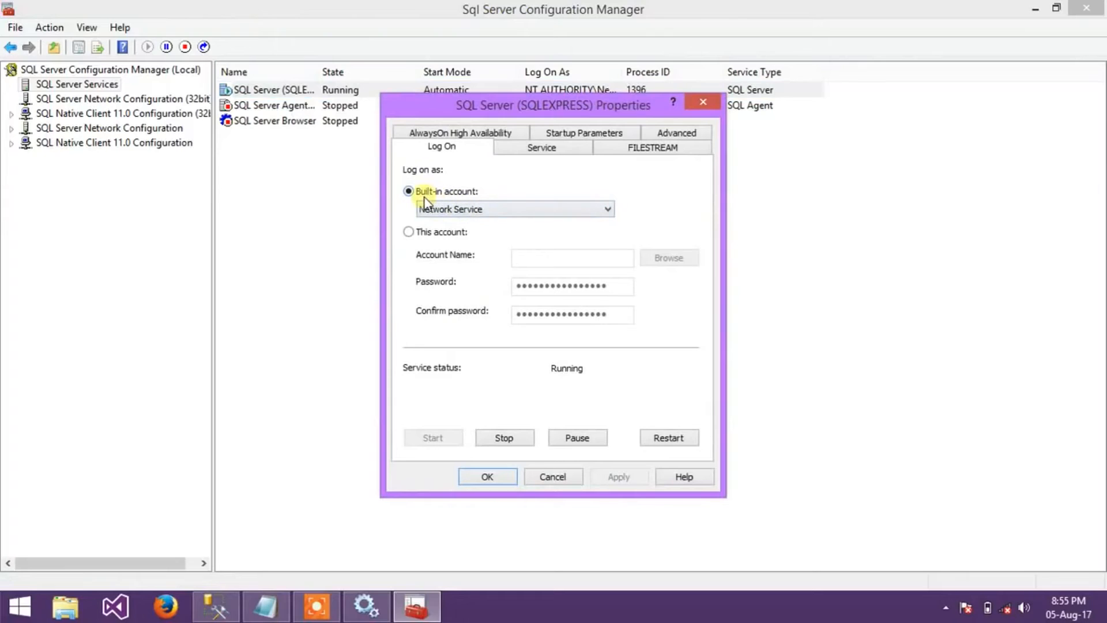
{"action": "left_click", "coordinate": [495, 209]}
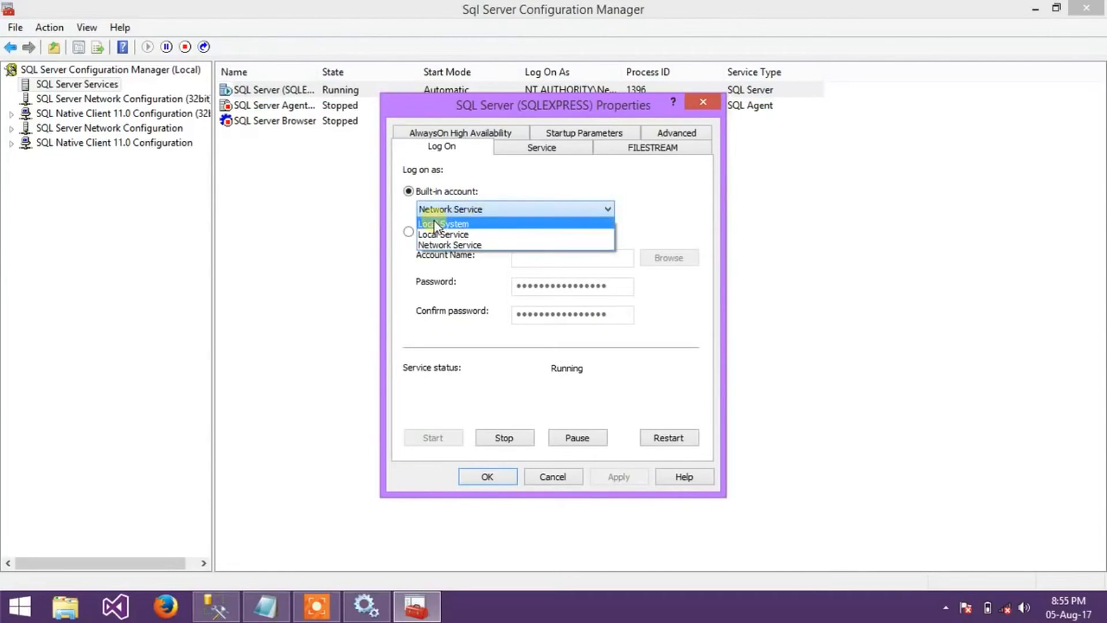
{"action": "left_click", "coordinate": [434, 223]}
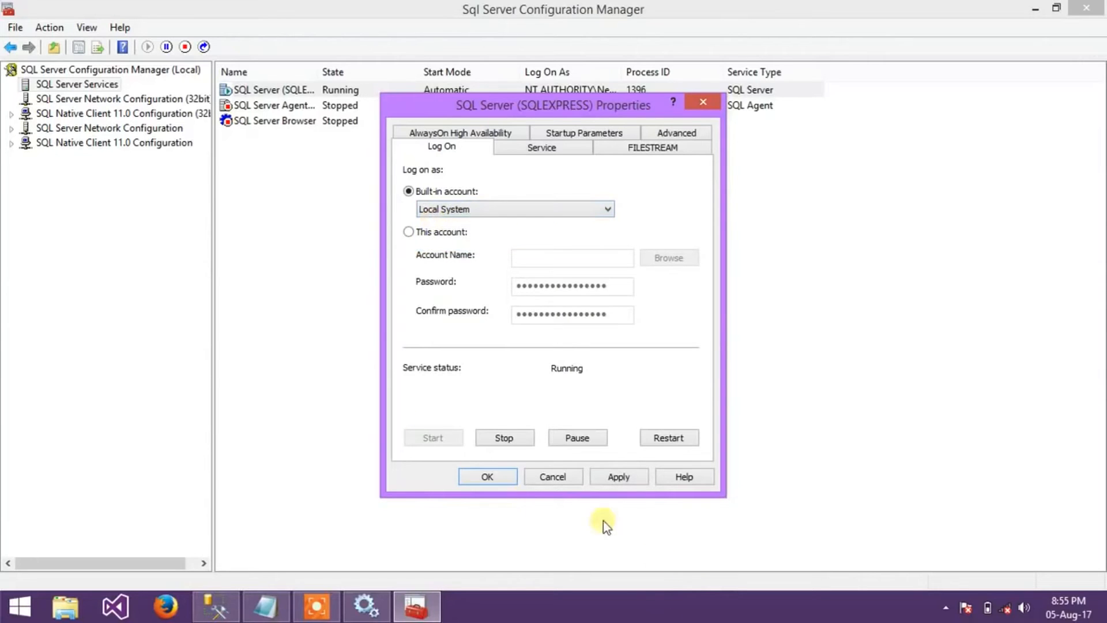
{"action": "left_click", "coordinate": [493, 478]}
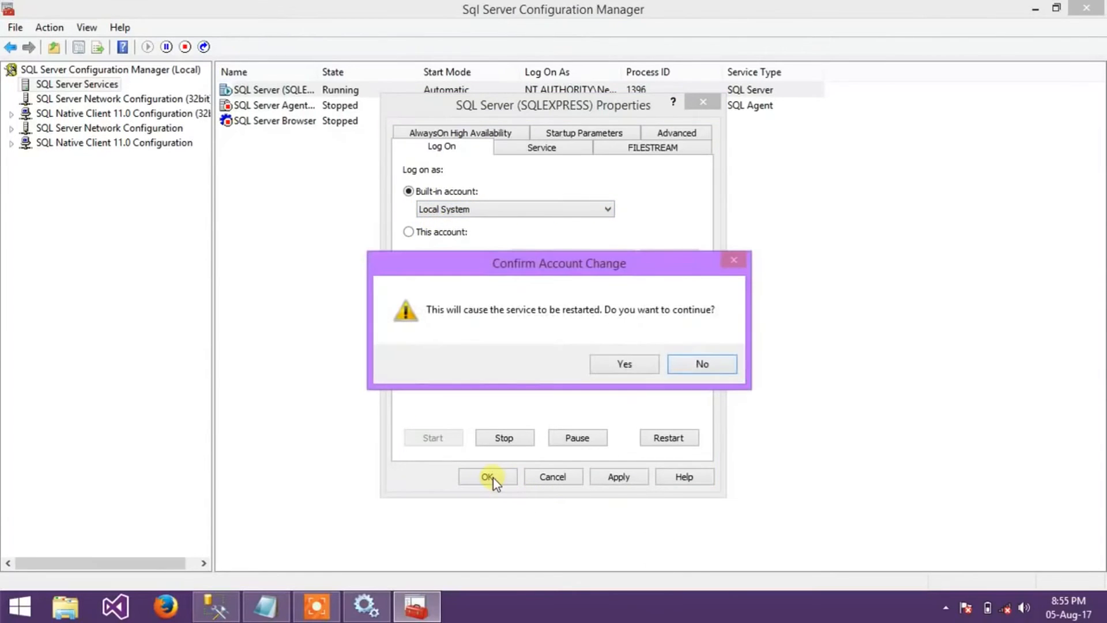
{"action": "left_click", "coordinate": [622, 365]}
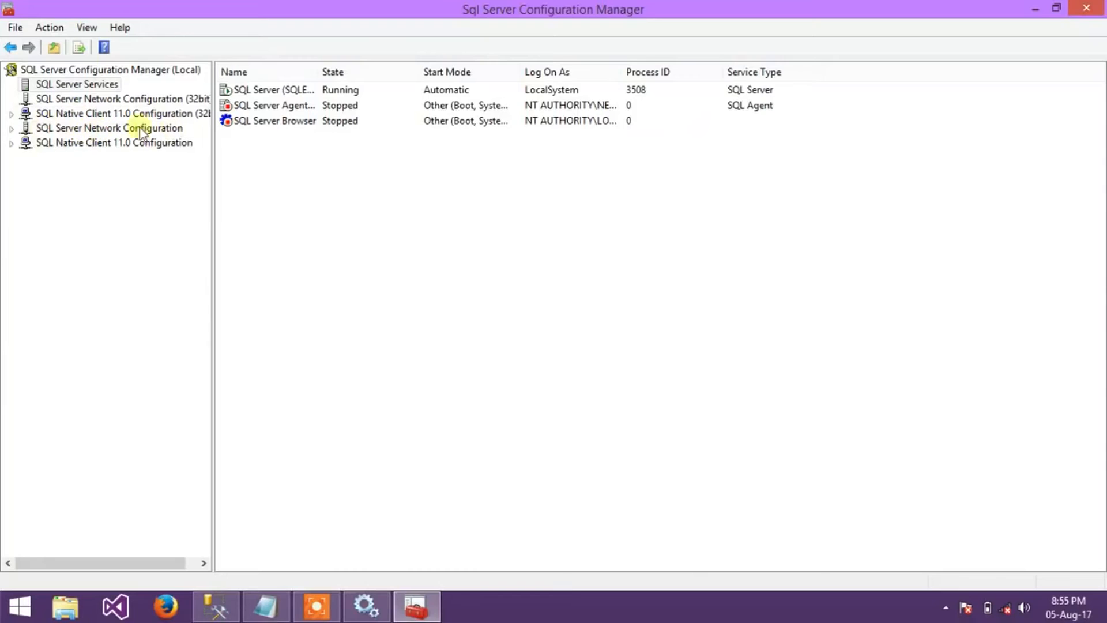
Step: Display the network protocols for SQLEXPRESS, and retry the connection to "local" in SQL Server Management Studio
{"action": "left_click", "coordinate": [11, 129]}
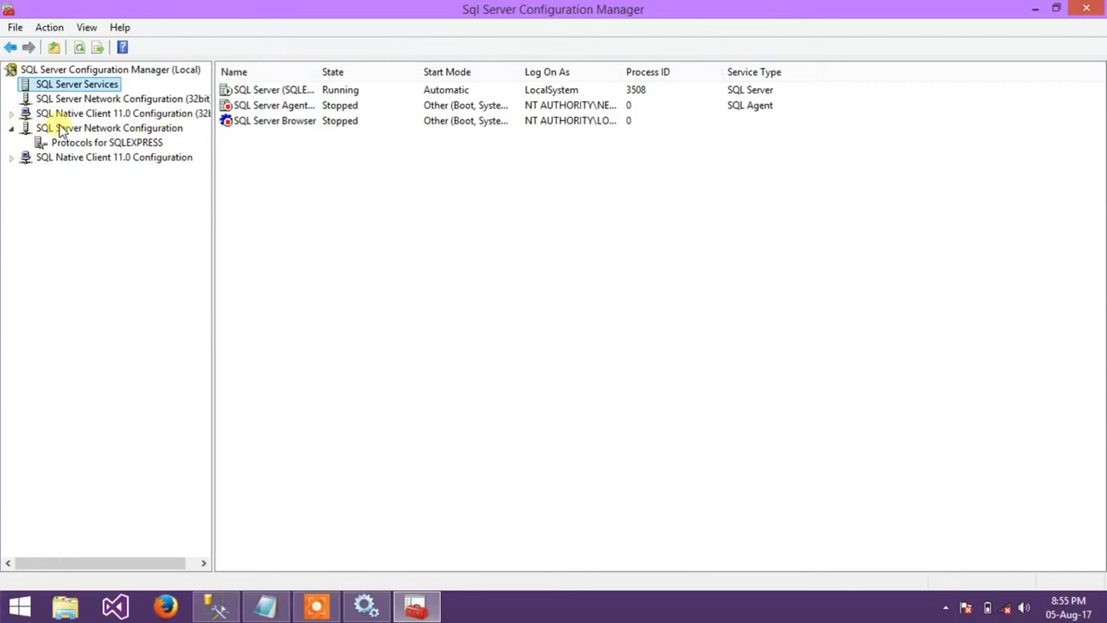
{"action": "left_click", "coordinate": [122, 144]}
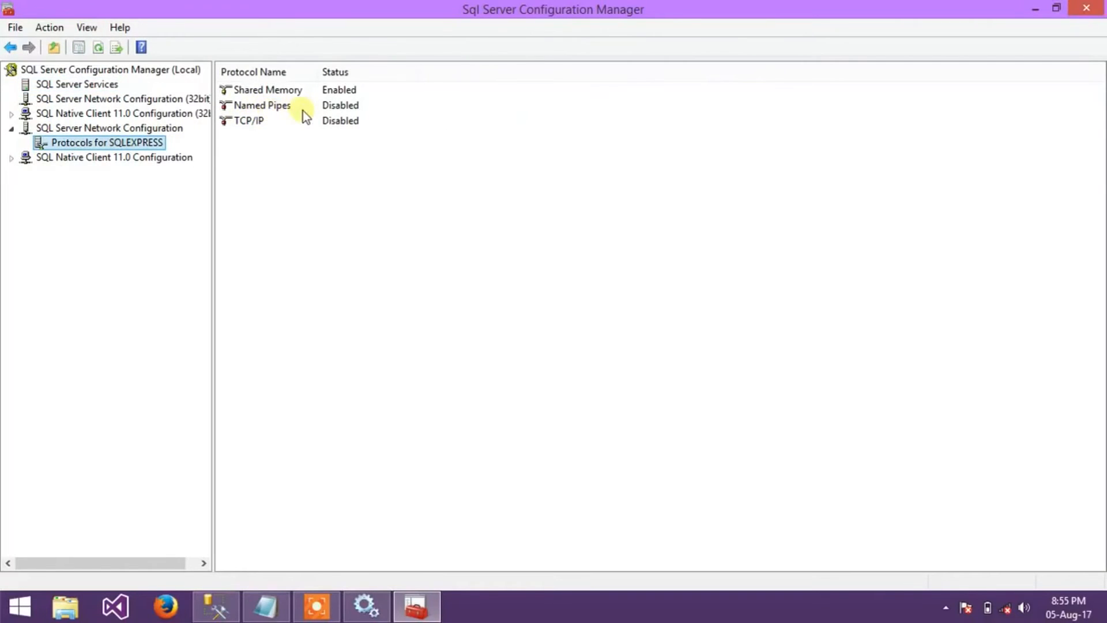
{"action": "left_click", "coordinate": [215, 605]}
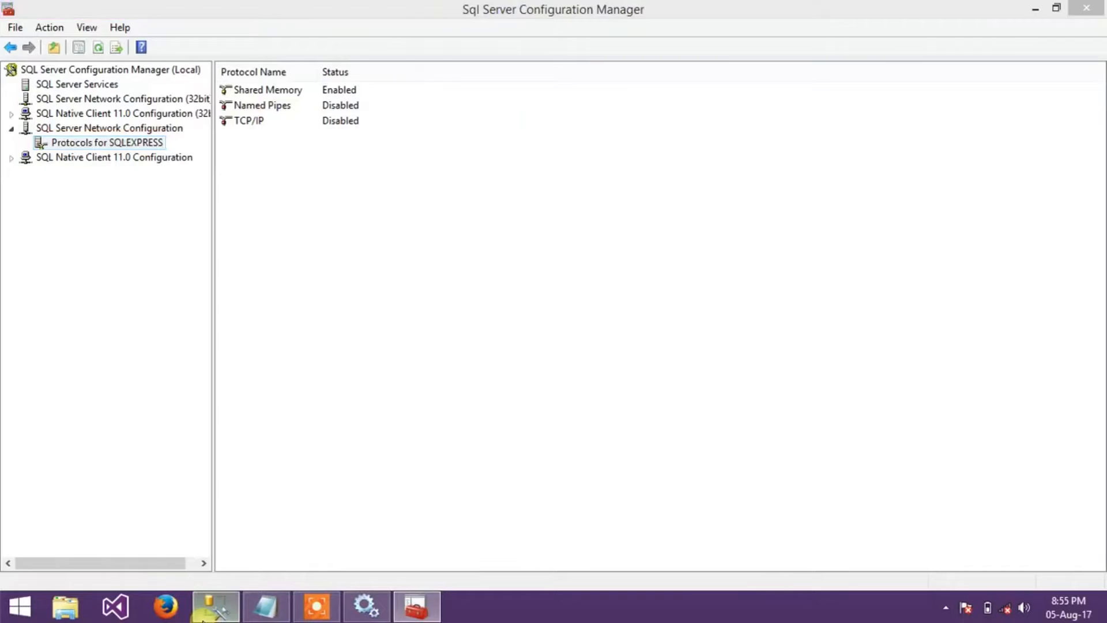
{"action": "left_click", "coordinate": [480, 330]}
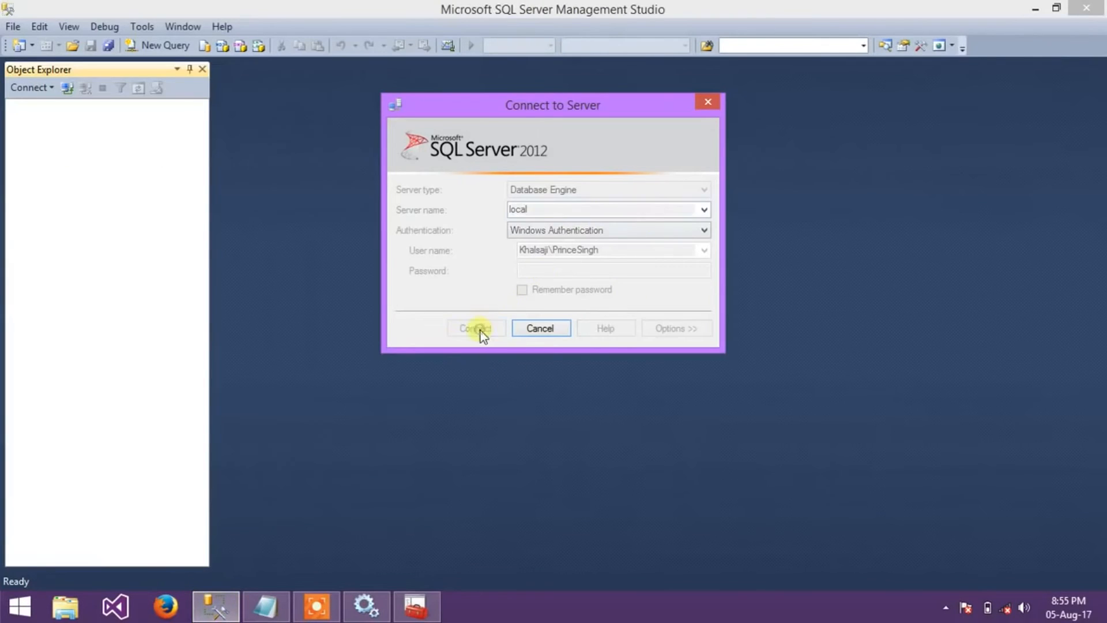
Step: Switch back to SQL Server Configuration Manager and enable the Named Pipes protocol for SQLEXPRESS
{"action": "left_click", "coordinate": [415, 607]}
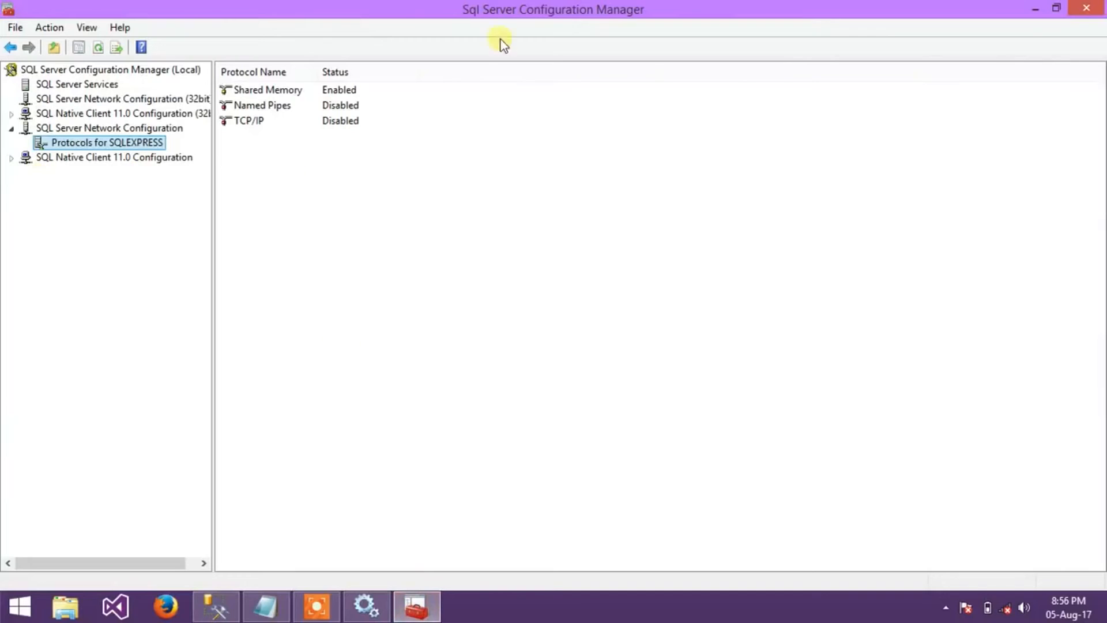
{"action": "left_click", "coordinate": [329, 107]}
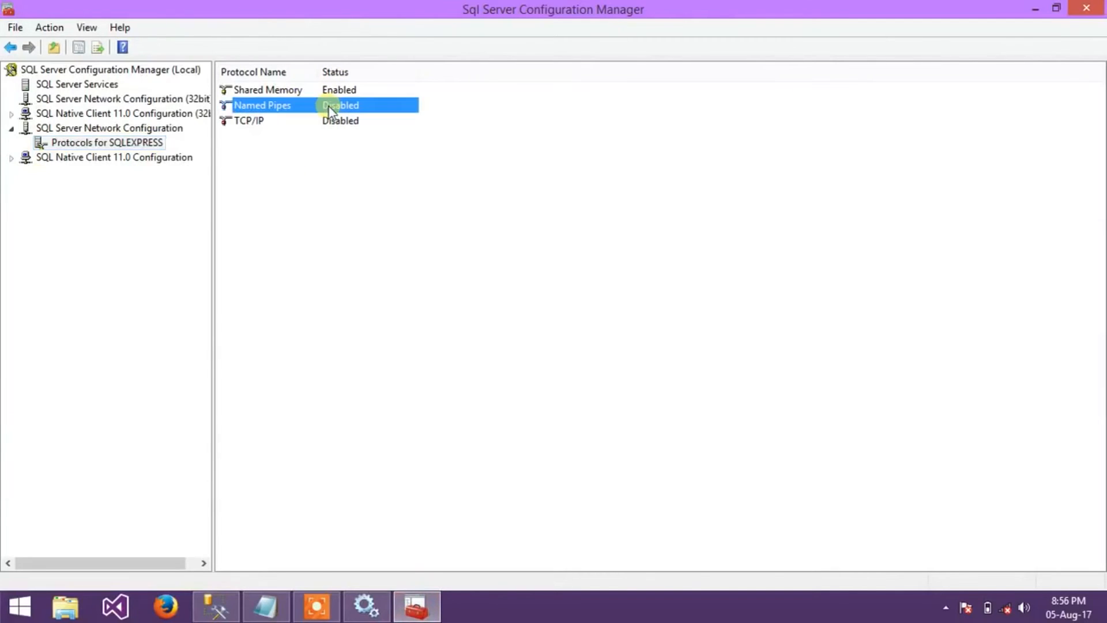
{"action": "right_click", "coordinate": [314, 111]}
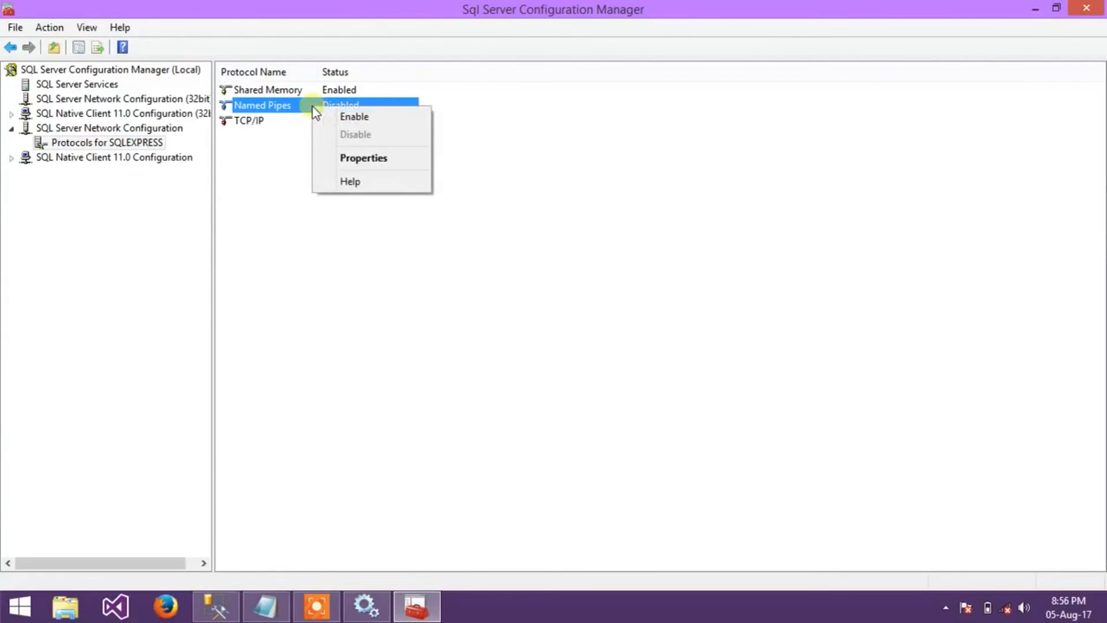
{"action": "left_click", "coordinate": [339, 117]}
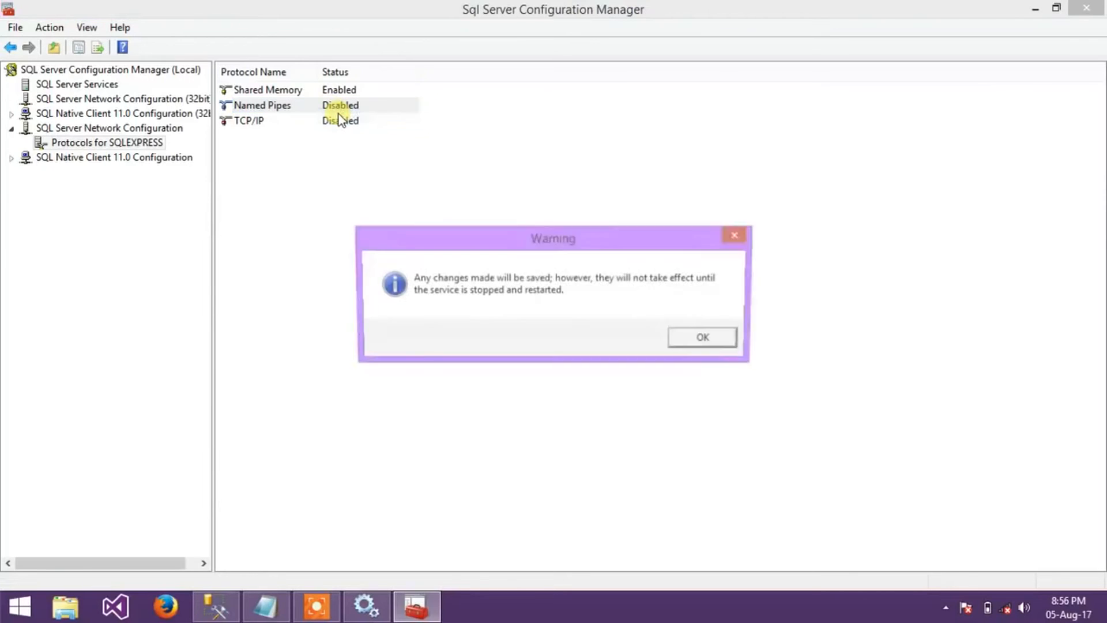
{"action": "left_click", "coordinate": [723, 340]}
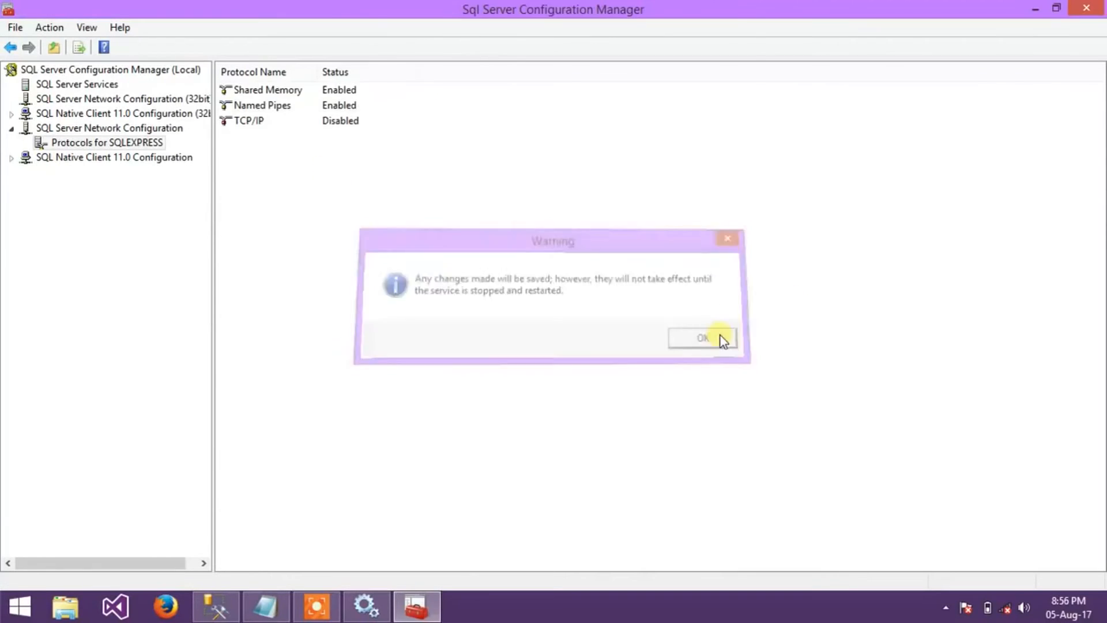
Step: Set Enabled to Yes in the properties of the TCP/IP protocol for SQLEXPRESS
{"action": "left_click", "coordinate": [251, 120]}
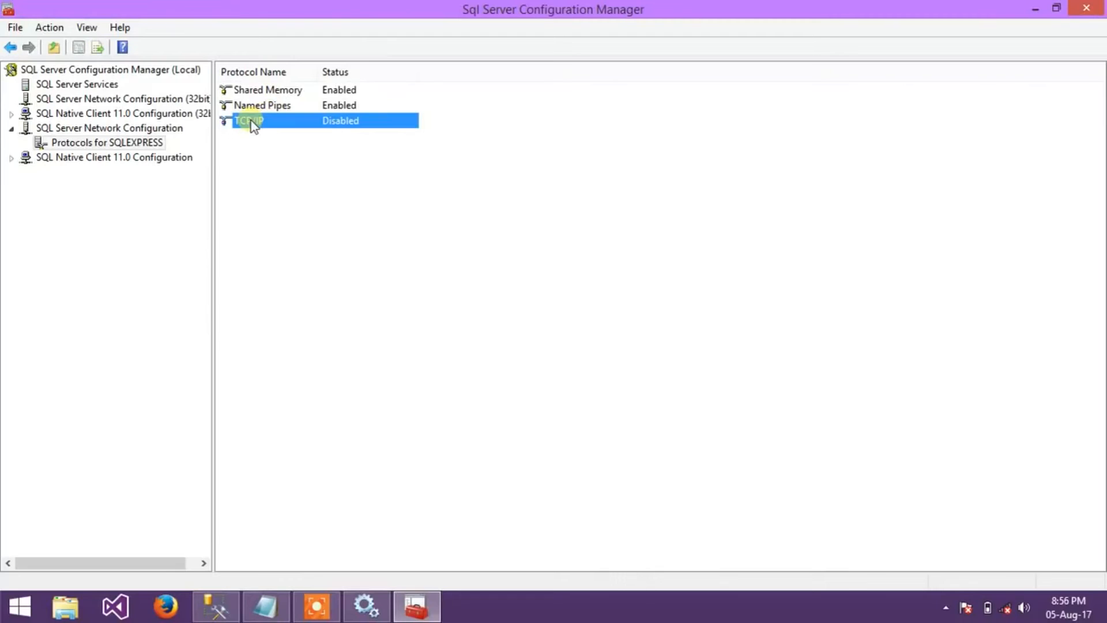
{"action": "right_click", "coordinate": [316, 122]}
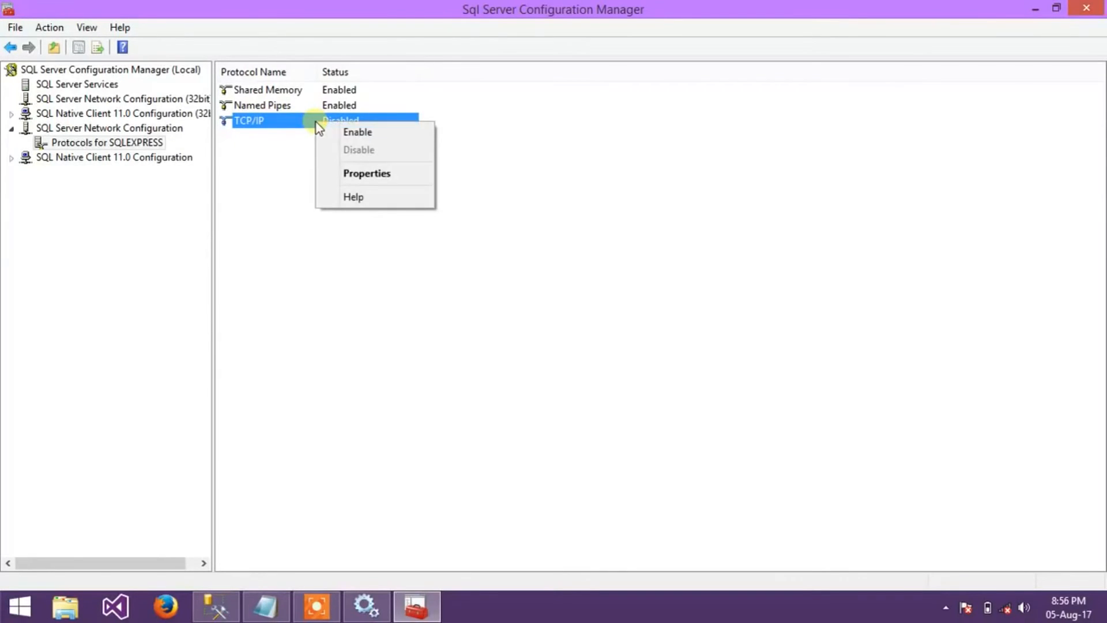
{"action": "left_click", "coordinate": [340, 174]}
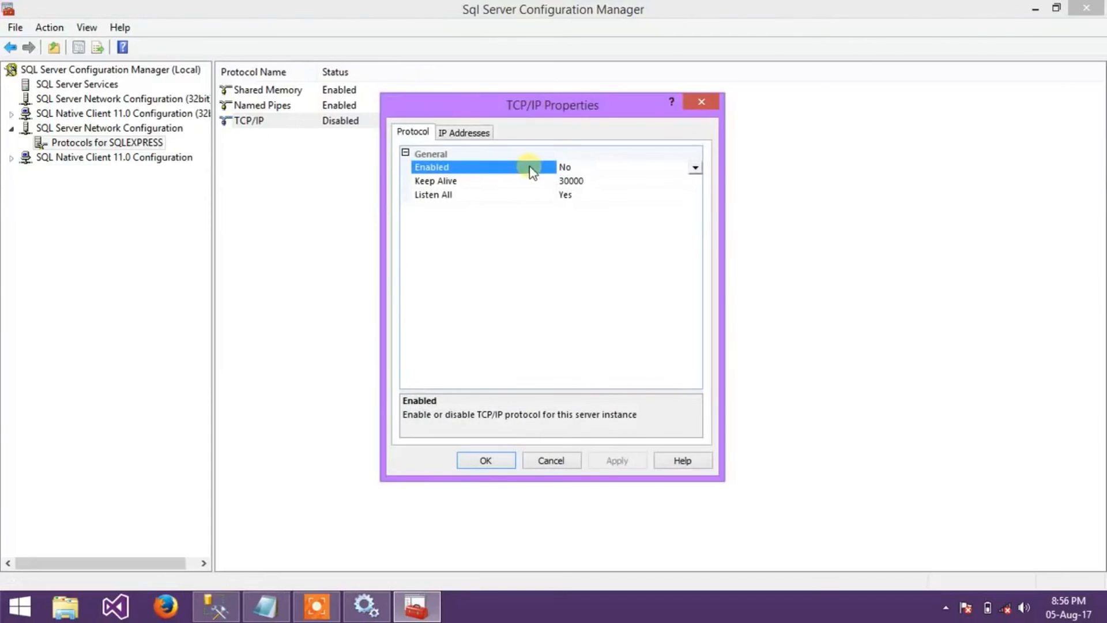
{"action": "left_click", "coordinate": [694, 168]}
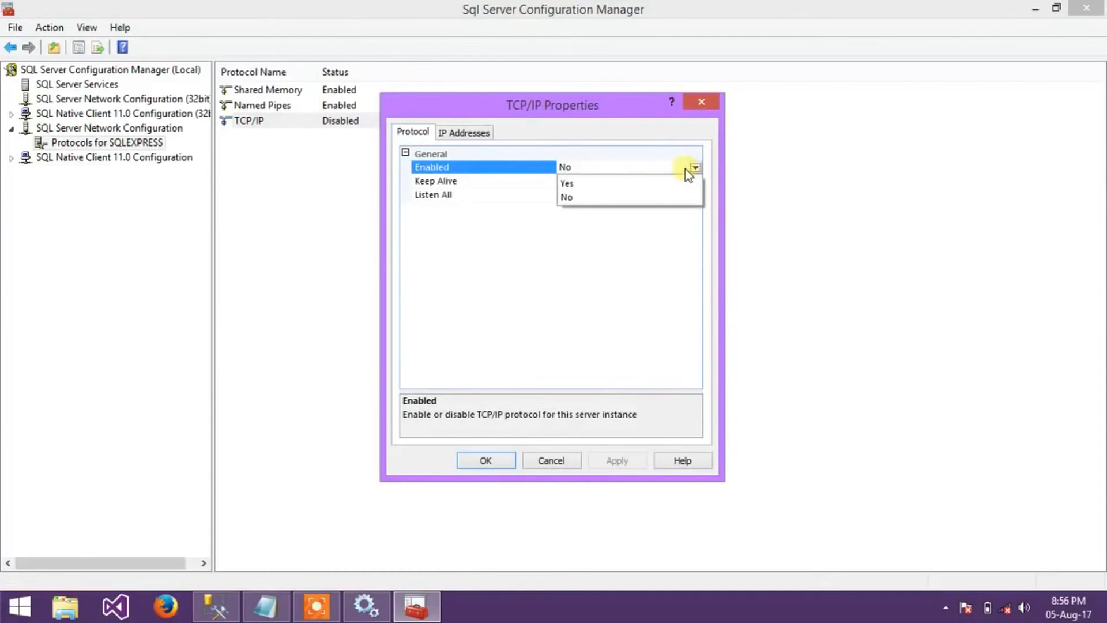
{"action": "left_click", "coordinate": [574, 182]}
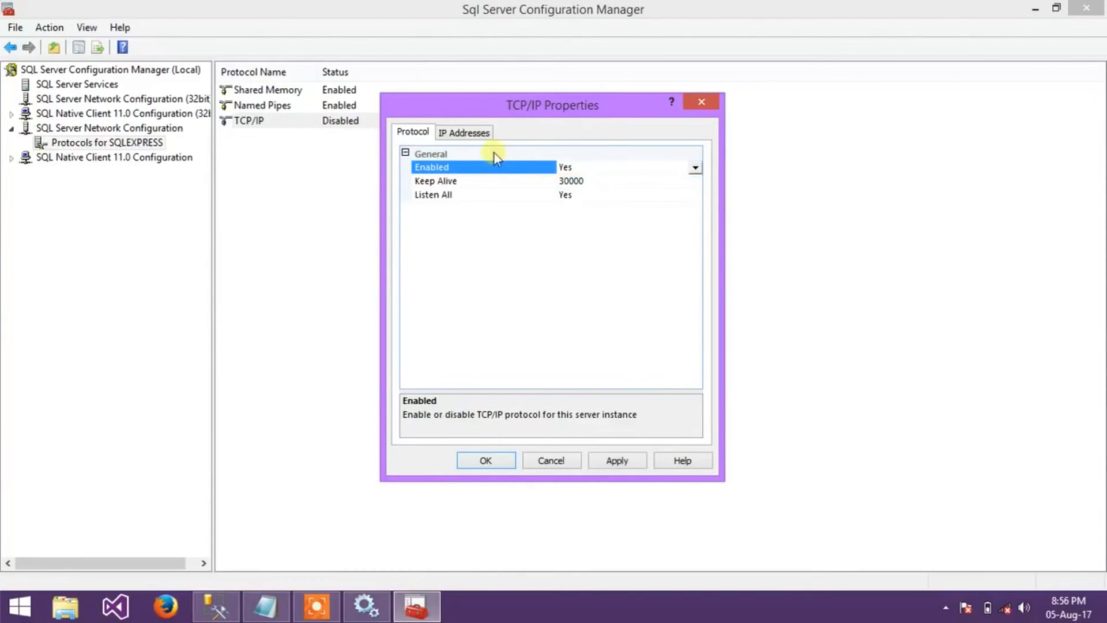
Step: Clear the TCP Dynamic Ports value under IPAll in the IP address settings of the TCP/IP protocol
{"action": "left_click", "coordinate": [464, 132]}
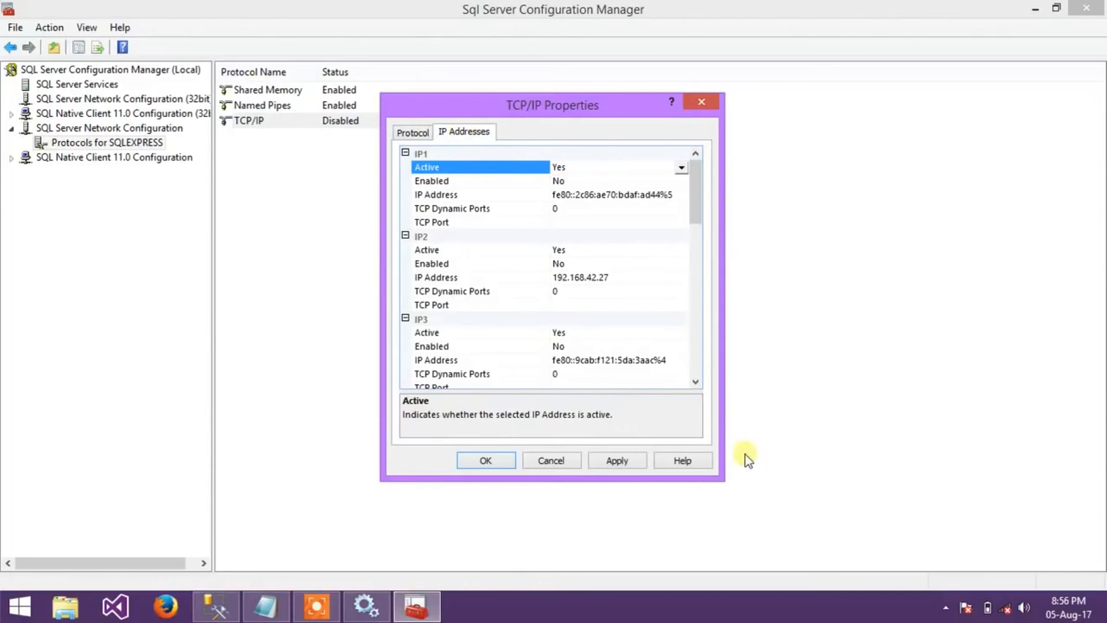
{"action": "scroll", "coordinate": [694, 365], "scroll_direction": "down", "scroll_amount": 15}
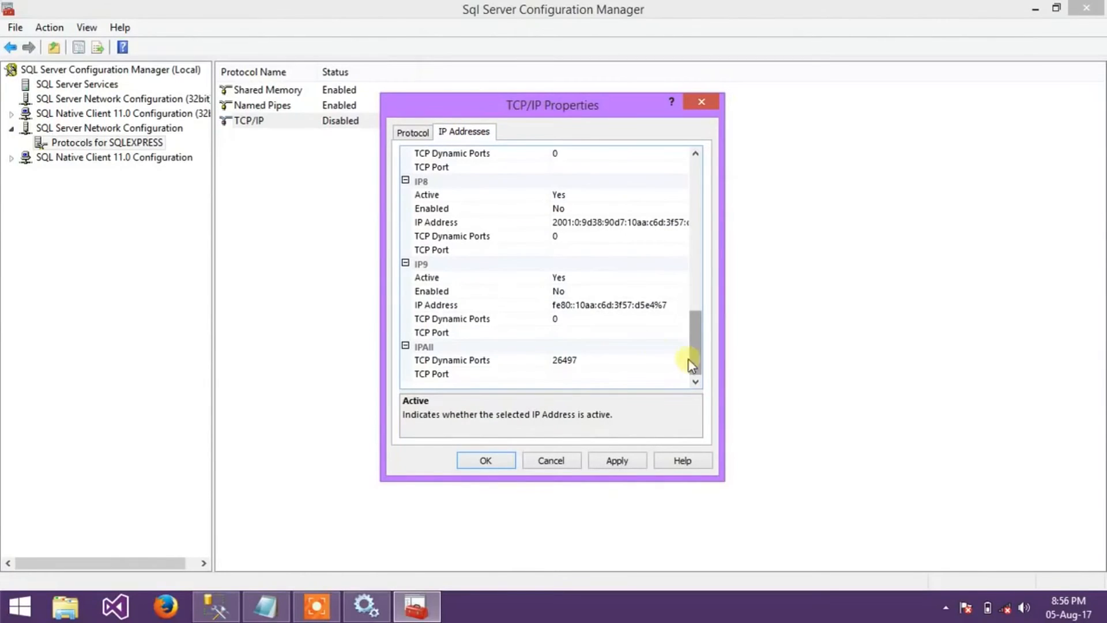
{"action": "left_click", "coordinate": [588, 354]}
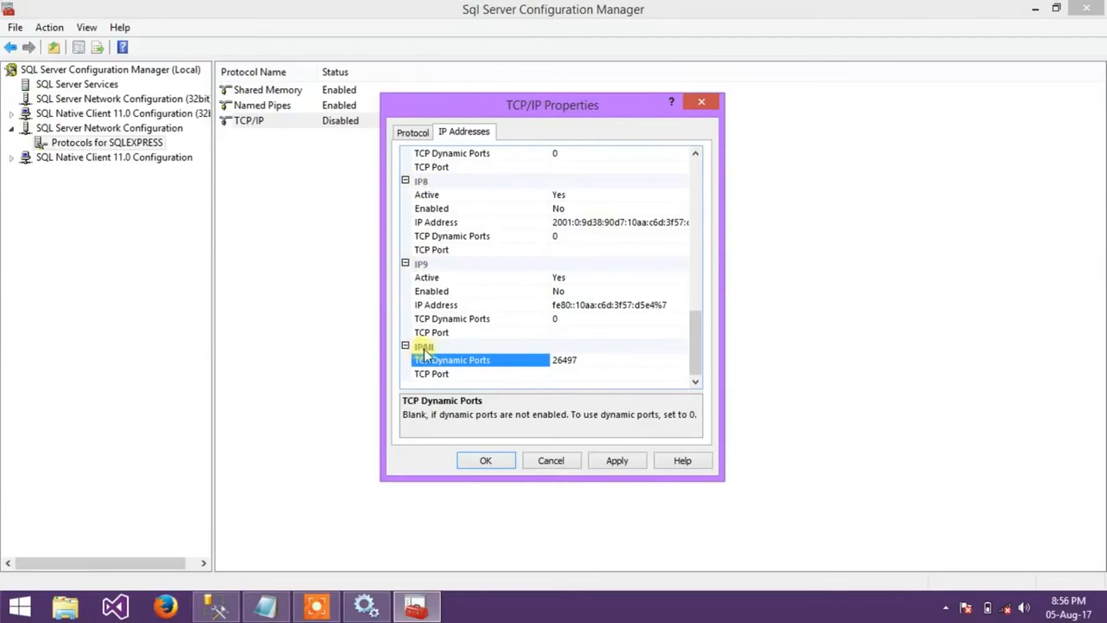
{"action": "key", "text": "BackSpace"}
{"action": "key", "text": "BackSpace"}
{"action": "key", "text": "BackSpace"}
{"action": "key", "text": "BackSpace"}
{"action": "key", "text": "BackSpace"}
Step: Set the IPAll TCP Port to 1433, apply the change, and close the TCP/IP properties
{"action": "left_click", "coordinate": [580, 374]}
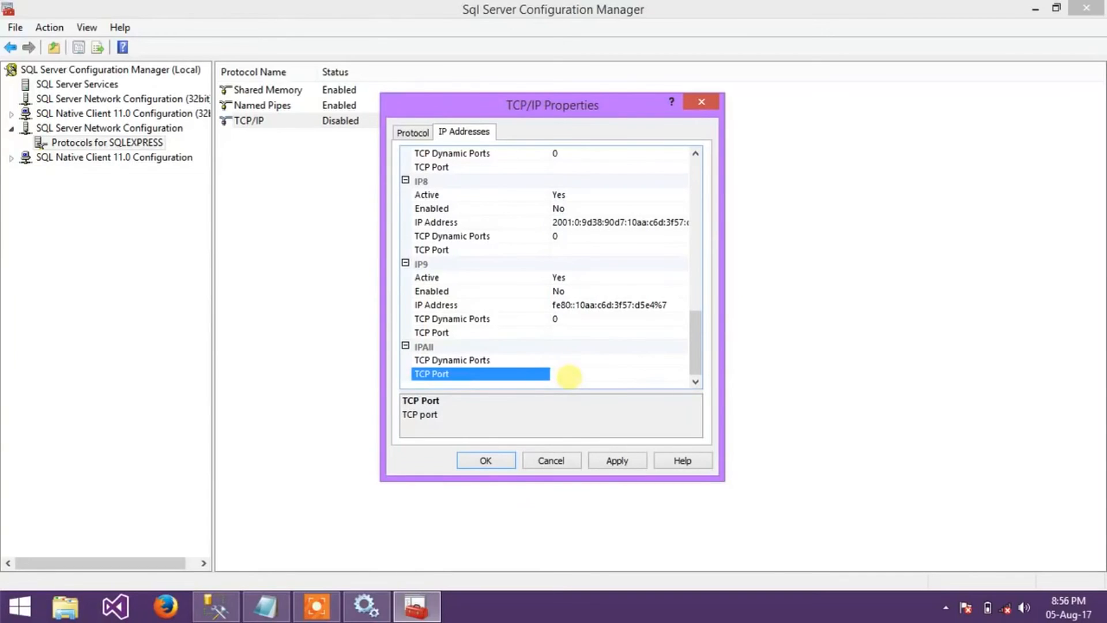
{"action": "type", "text": "1433"}
{"action": "left_click", "coordinate": [612, 456]}
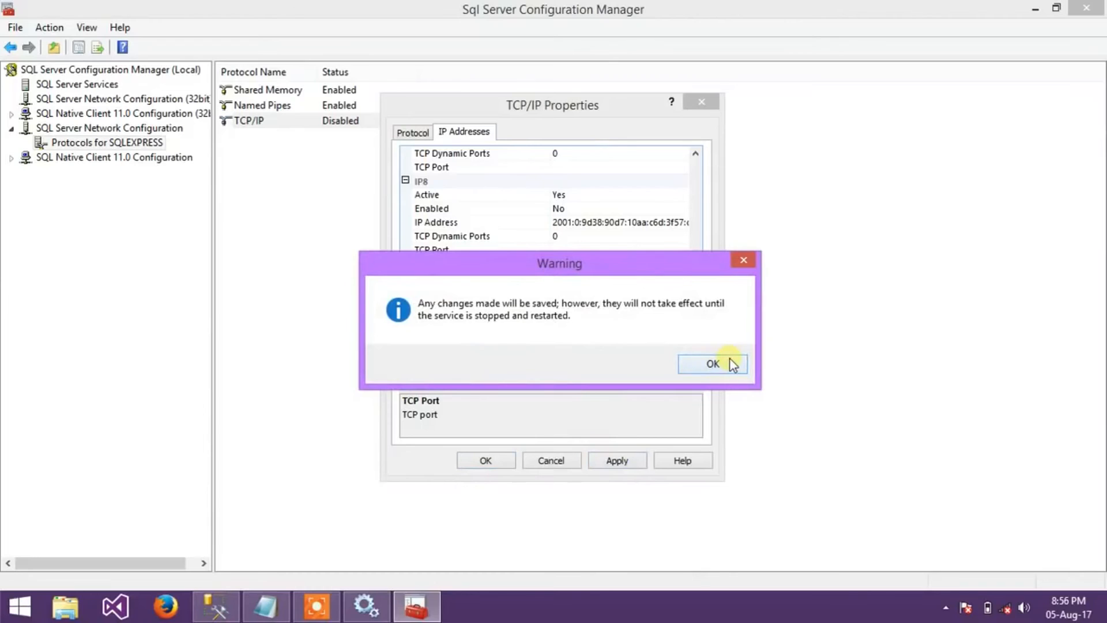
{"action": "left_click", "coordinate": [729, 360]}
{"action": "left_click", "coordinate": [494, 464]}
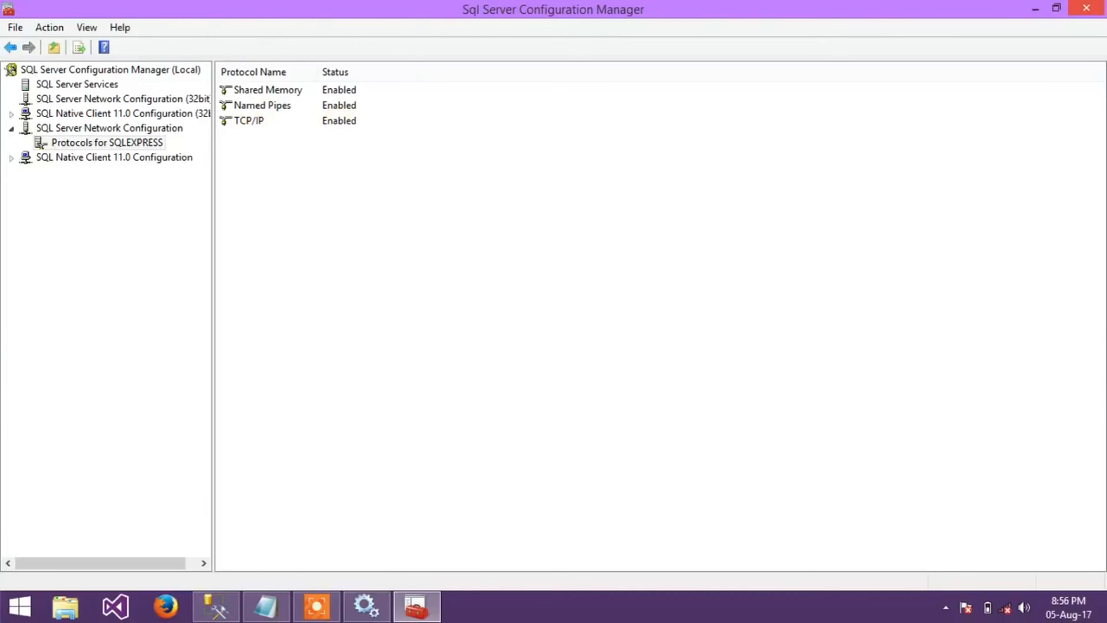
Step: Close SQL Server Configuration Manager and restart the SQL Server (SQLEXPRESS) service in the Services window
{"action": "left_click", "coordinate": [1086, 7]}
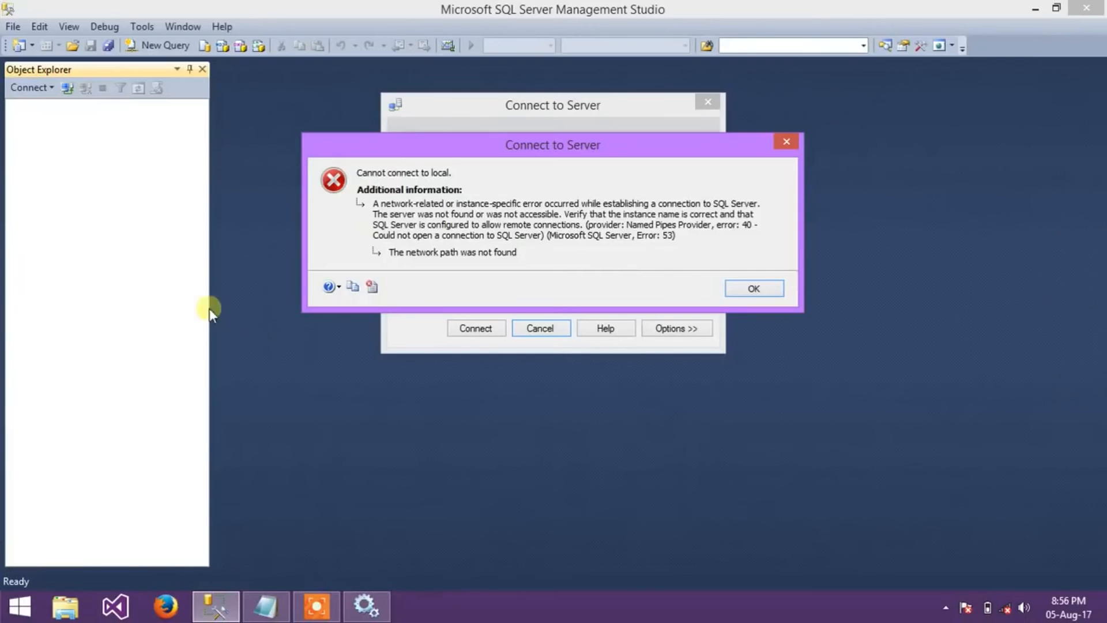
{"action": "left_click", "coordinate": [751, 288]}
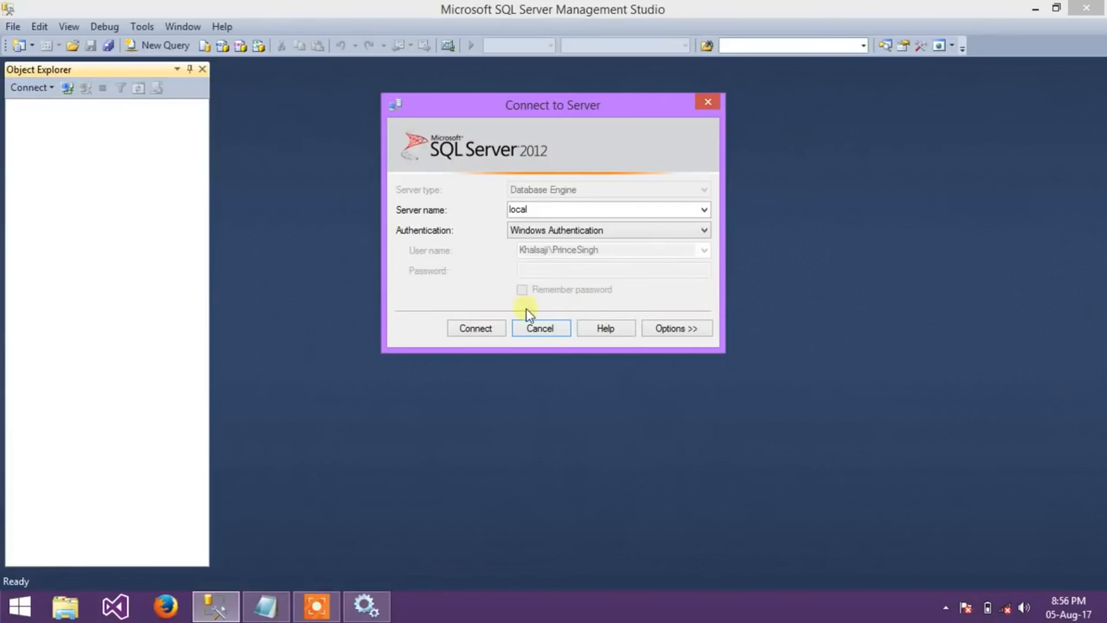
{"action": "left_click", "coordinate": [365, 600]}
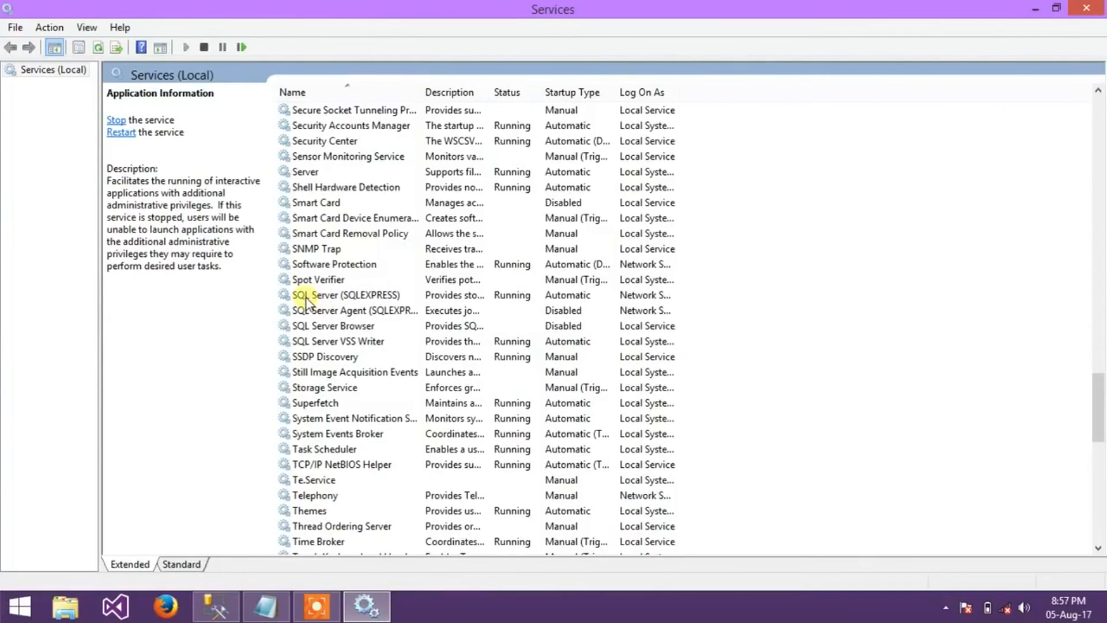
{"action": "left_click", "coordinate": [305, 298]}
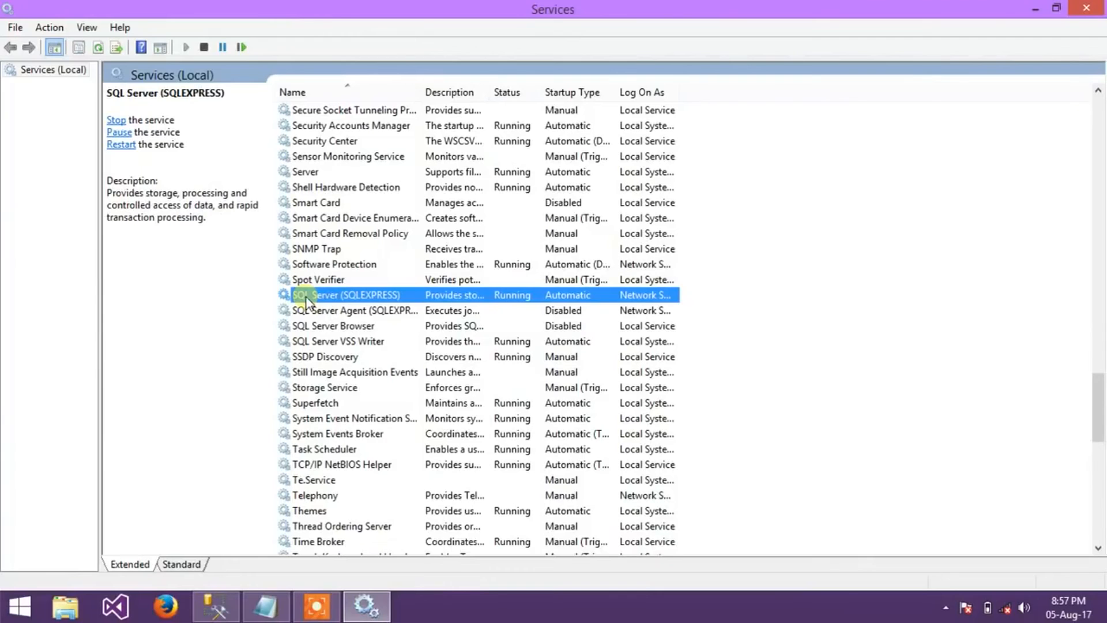
{"action": "right_click", "coordinate": [307, 299]}
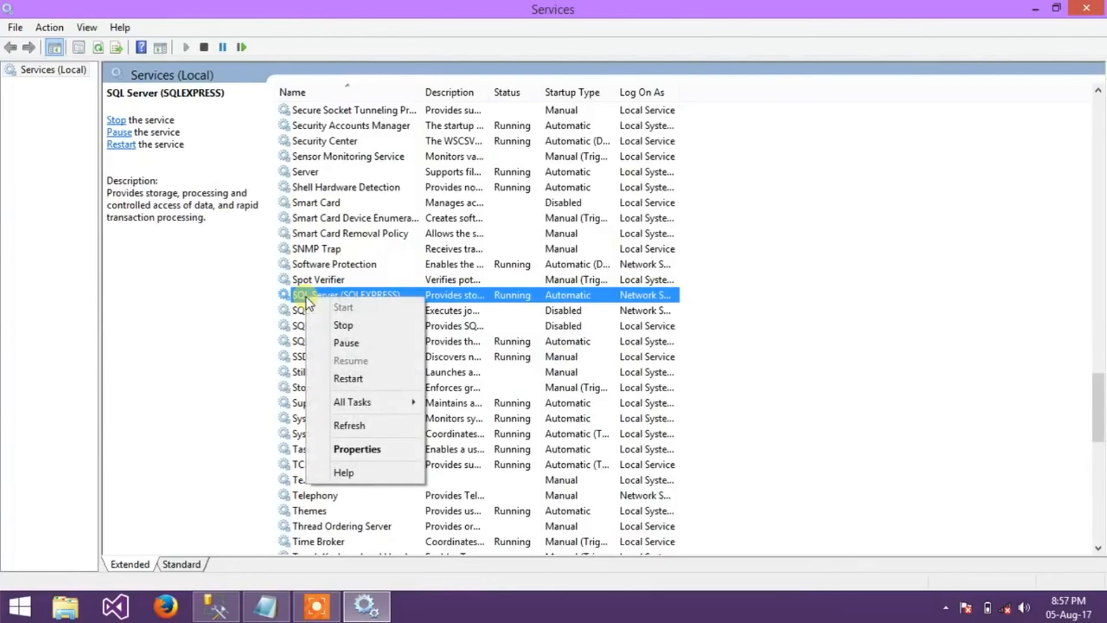
{"action": "left_click", "coordinate": [365, 375]}
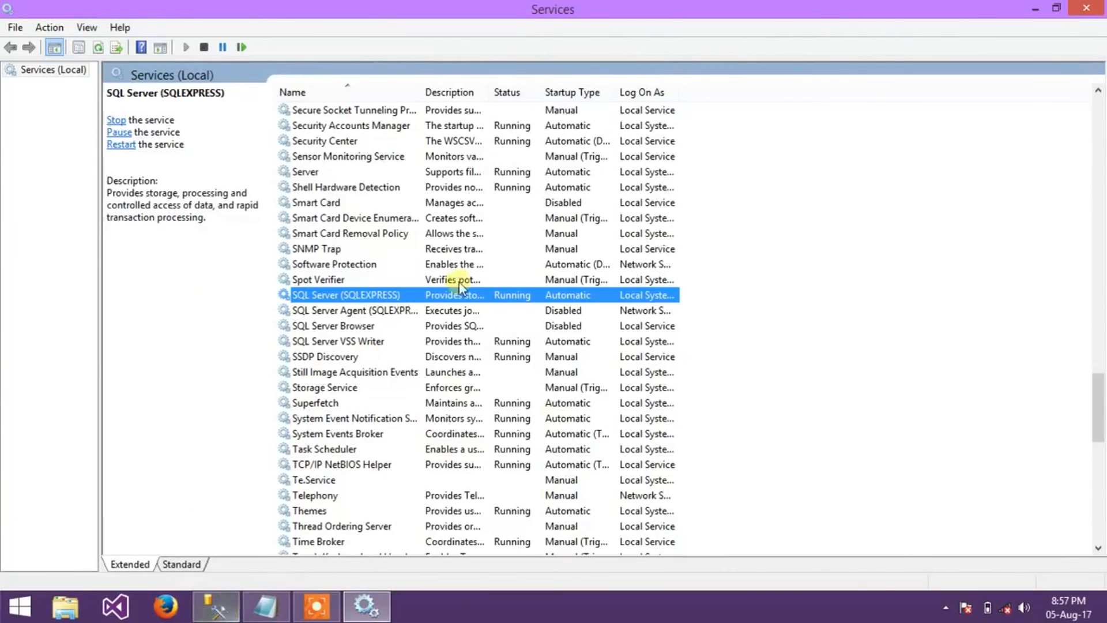
Step: Retry the connection to "local" in SQL Server Management Studio, and close both Management Studio and the Services window
{"action": "left_click", "coordinate": [222, 611]}
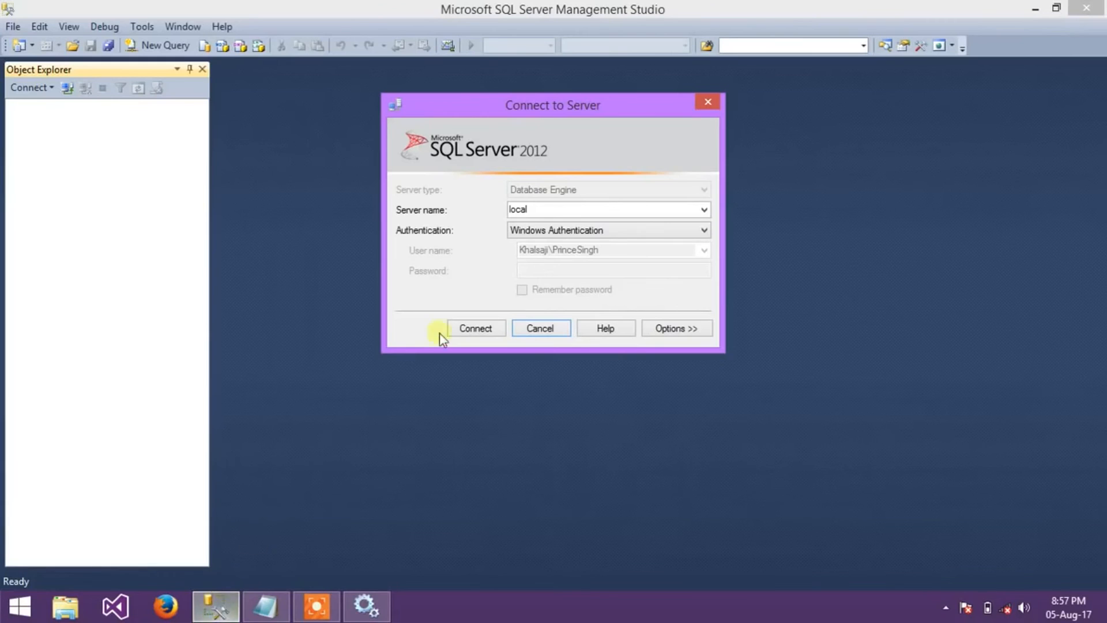
{"action": "left_click", "coordinate": [487, 330]}
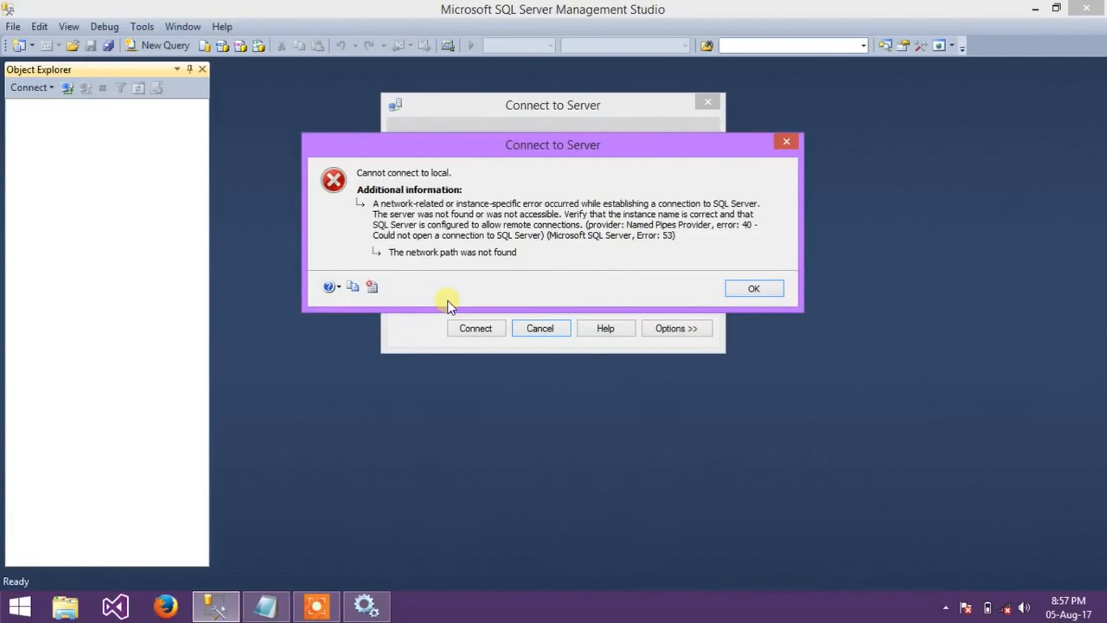
{"action": "left_click", "coordinate": [752, 288]}
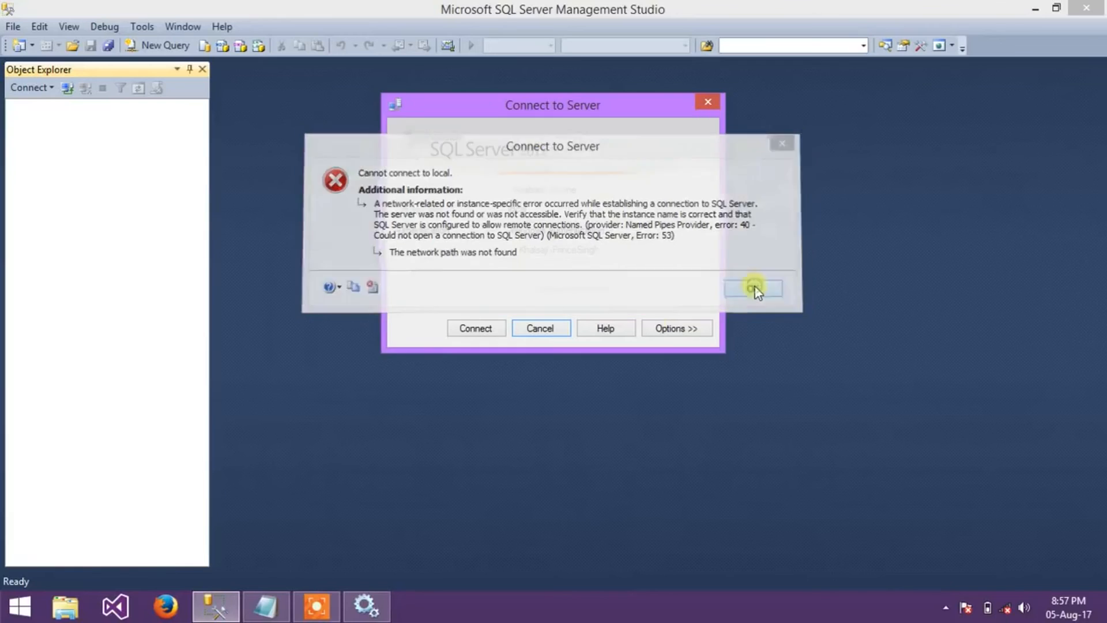
{"action": "left_click", "coordinate": [708, 102]}
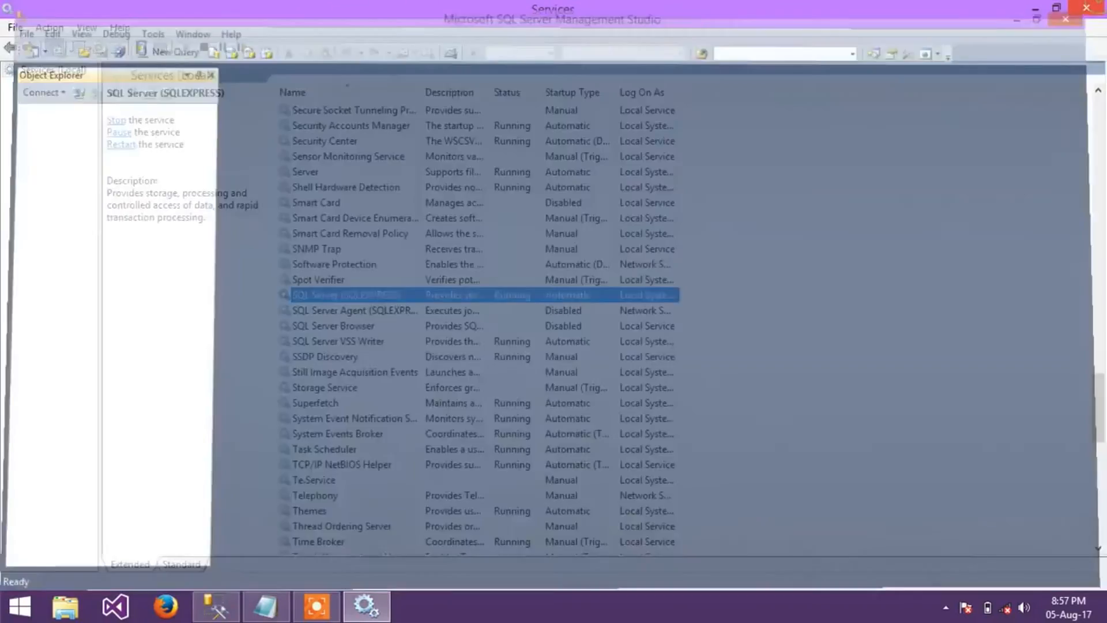
{"action": "left_click", "coordinate": [625, 148]}
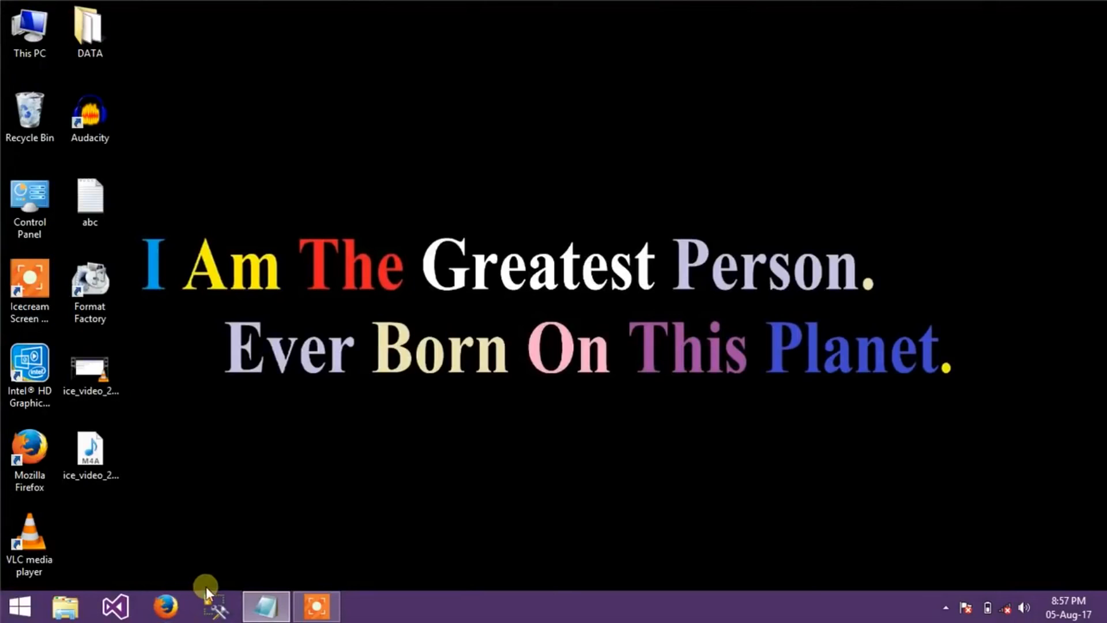
Step: Reopen SQL Server Management Studio and connect to the server "(local)" with Windows Authentication
{"action": "left_click", "coordinate": [212, 605]}
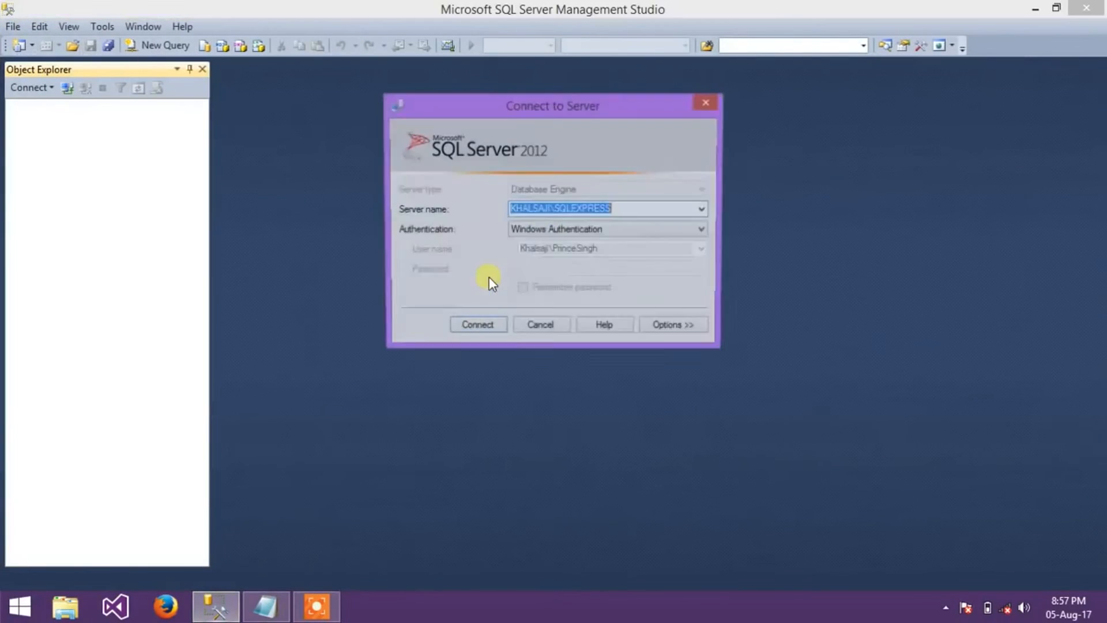
{"action": "key", "text": "BackSpace"}
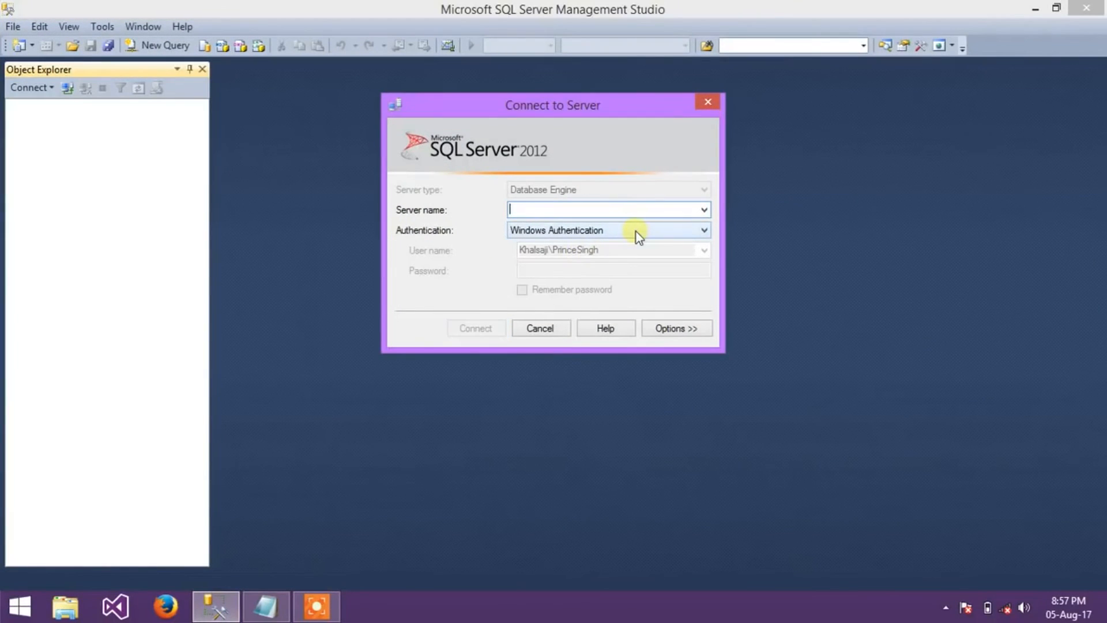
{"action": "type", "text": "0"}
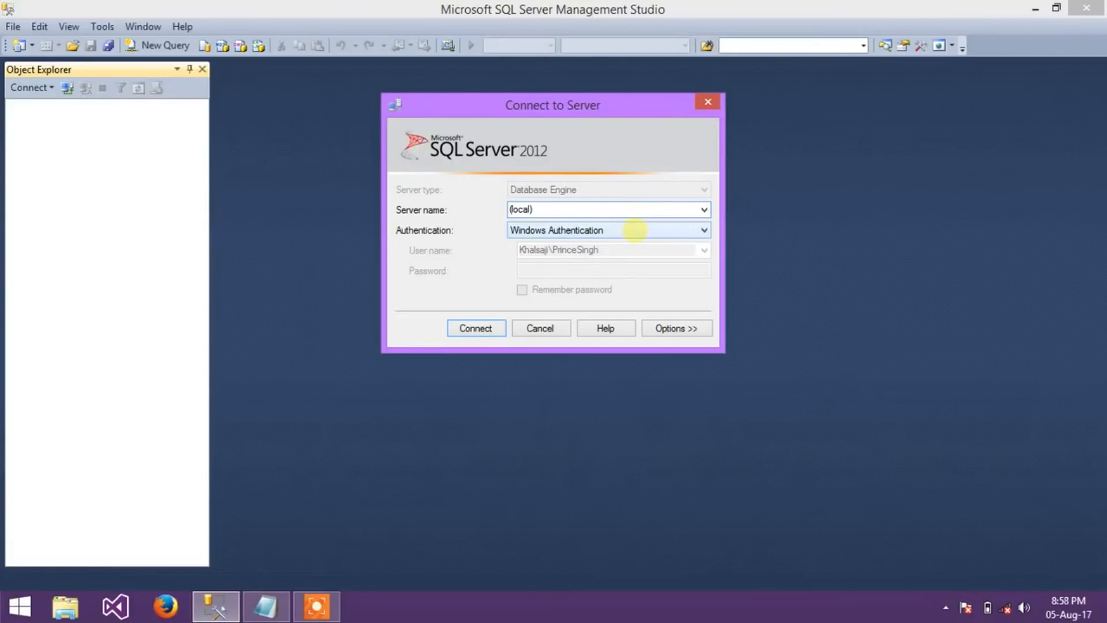
{"action": "left_click", "coordinate": [479, 328]}
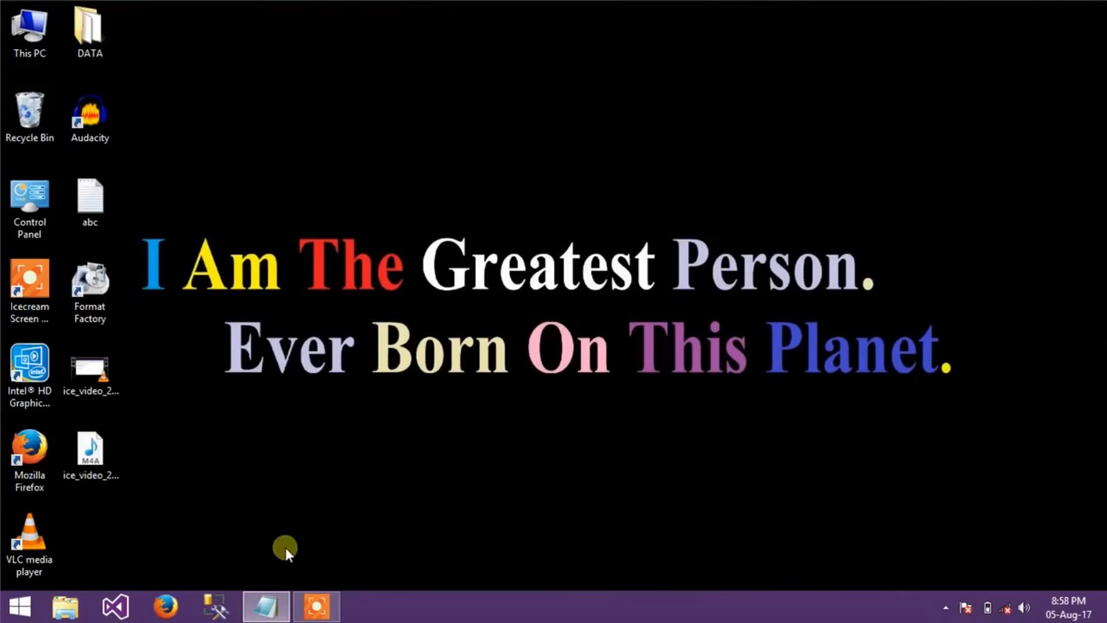
{"action": "mouse_move", "coordinate": [272, 606]}
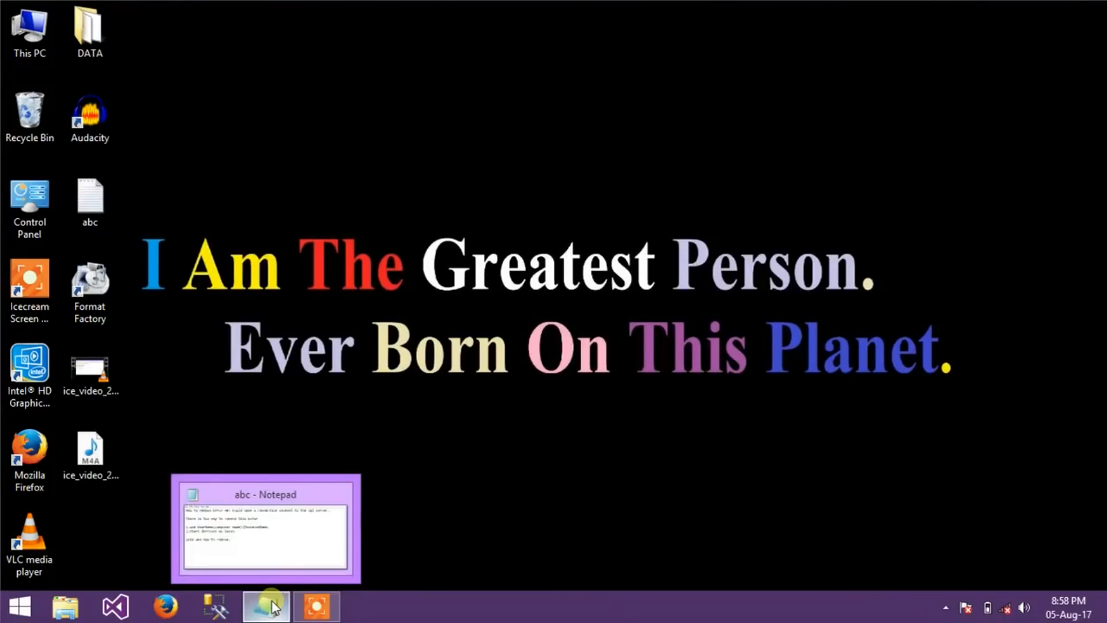
{"action": "left_click", "coordinate": [317, 605]}
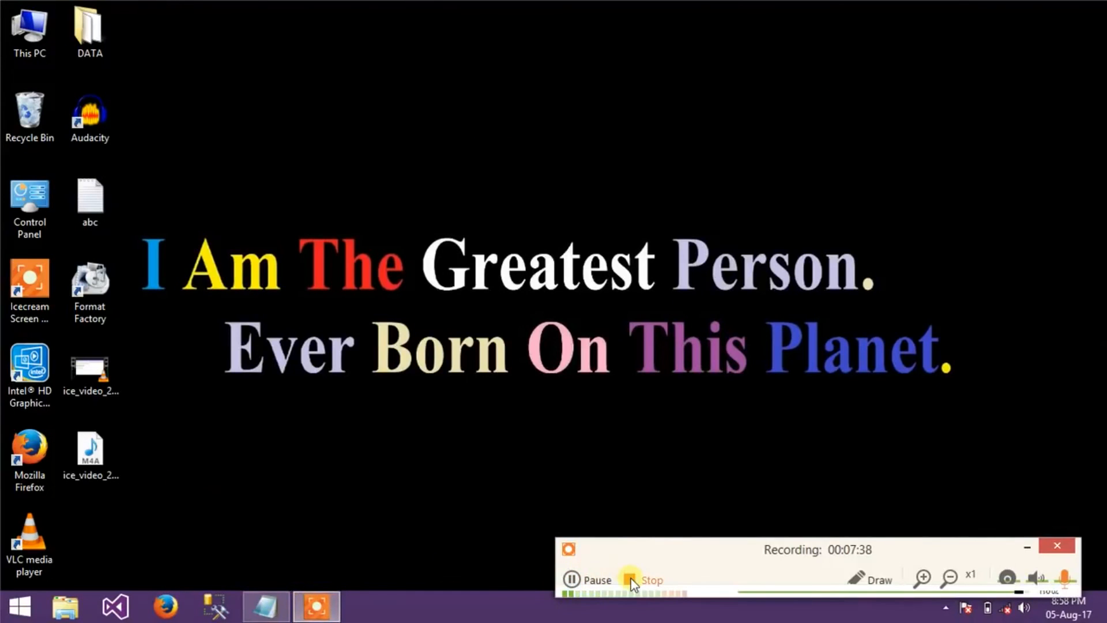